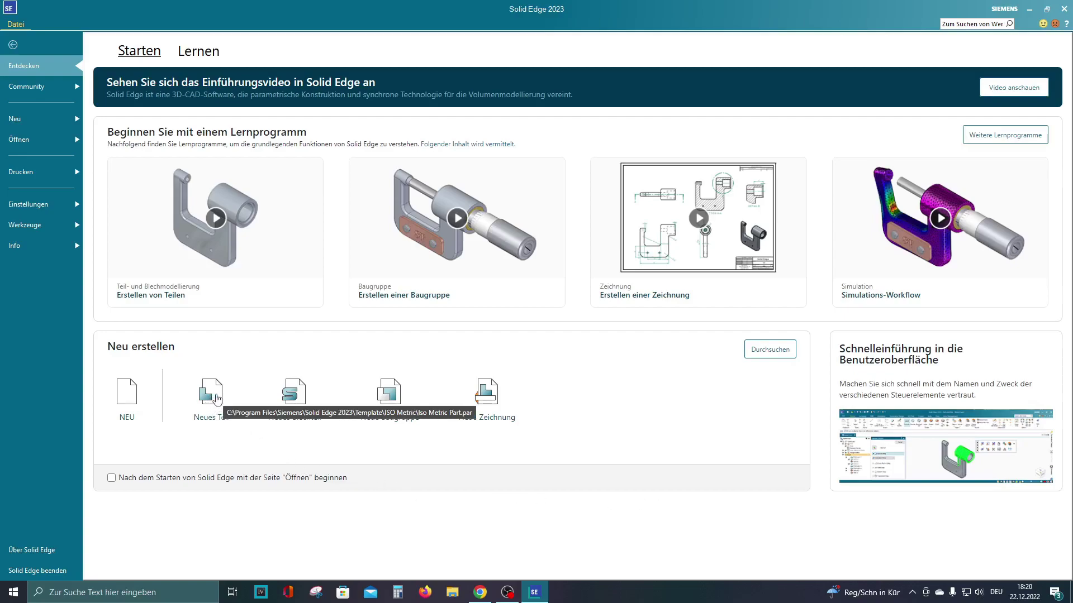
Create a new ISO metric part document from the start page.
click(207, 395)
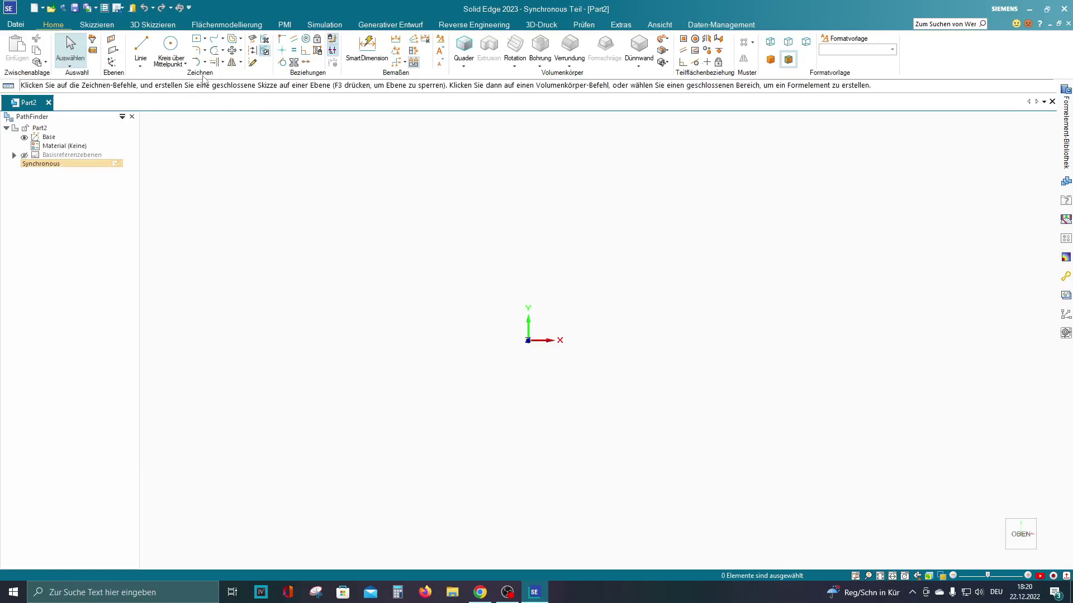
Sketch an 80 mm diameter circle centred on the origin, locked to the base plane.
click(177, 50)
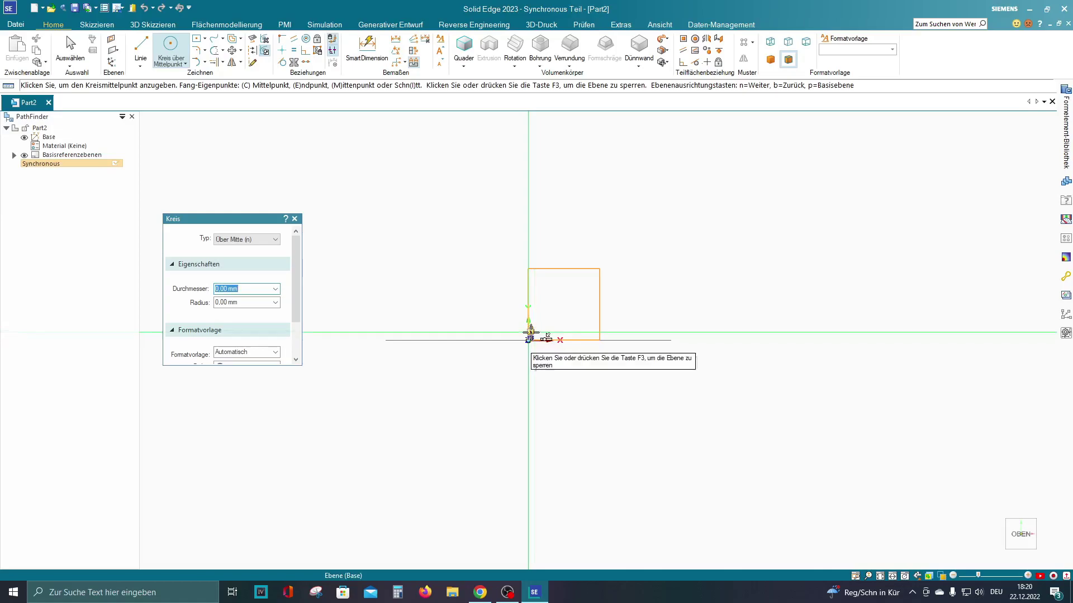
key(F3)
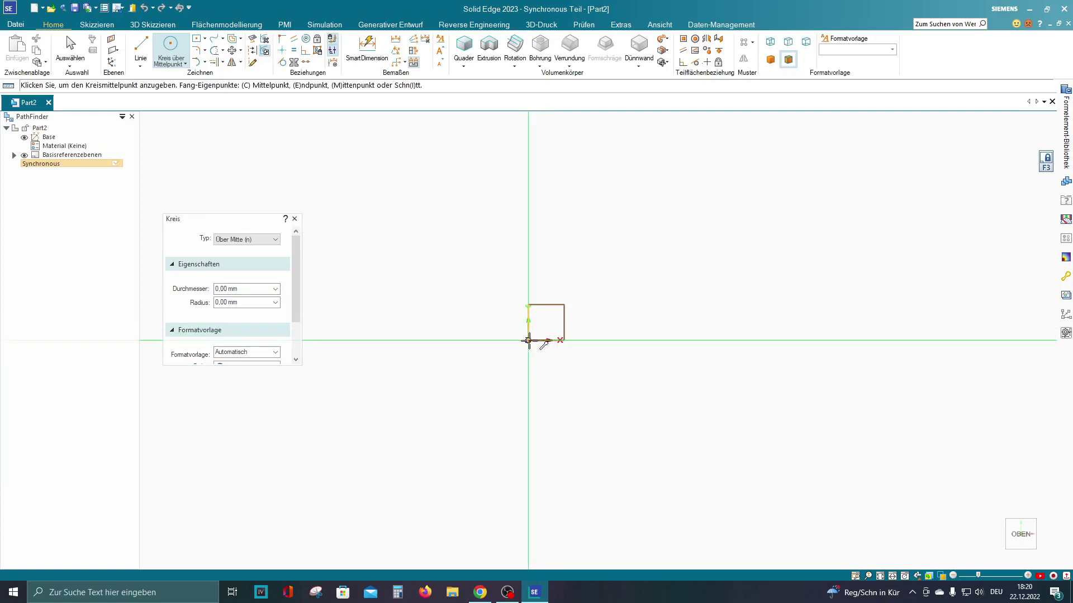
click(529, 340)
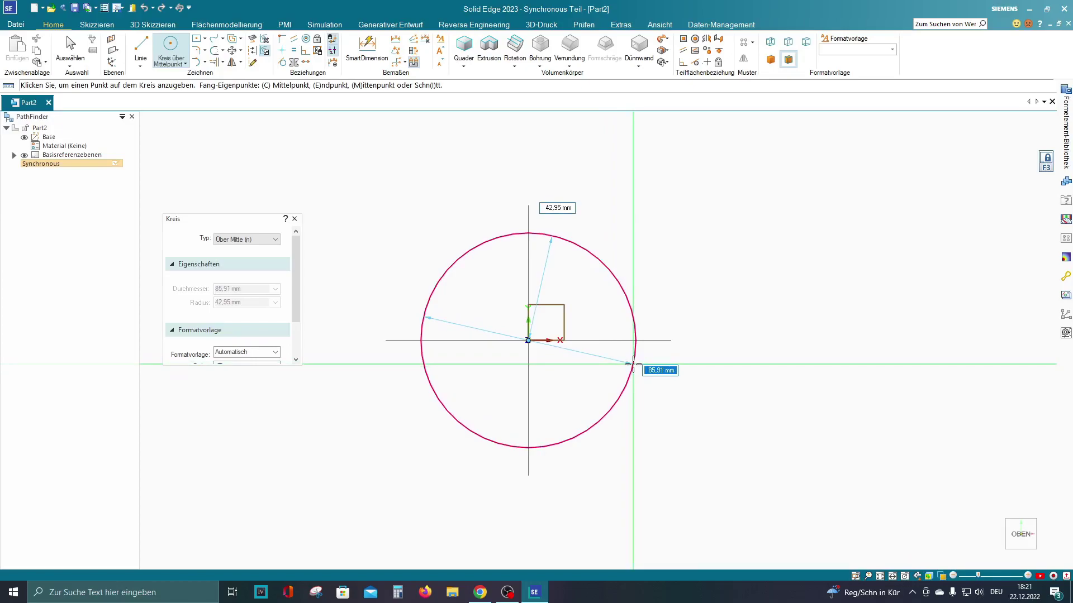
text(8)
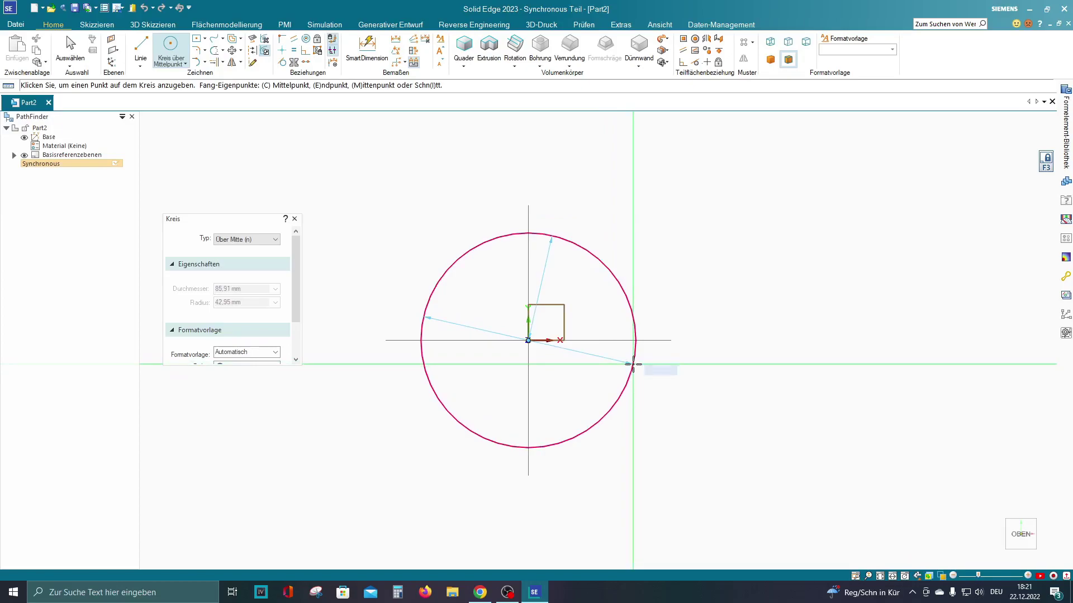
text(0)
key(Return)
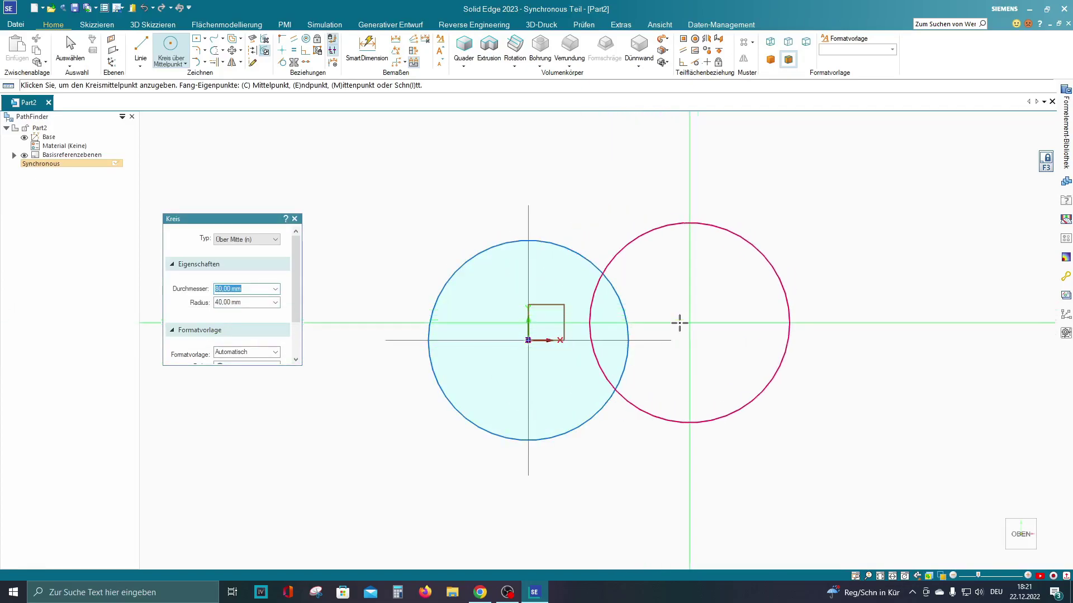
Extrude the 80 mm circle region 20 mm into a solid disc.
key(Escape)
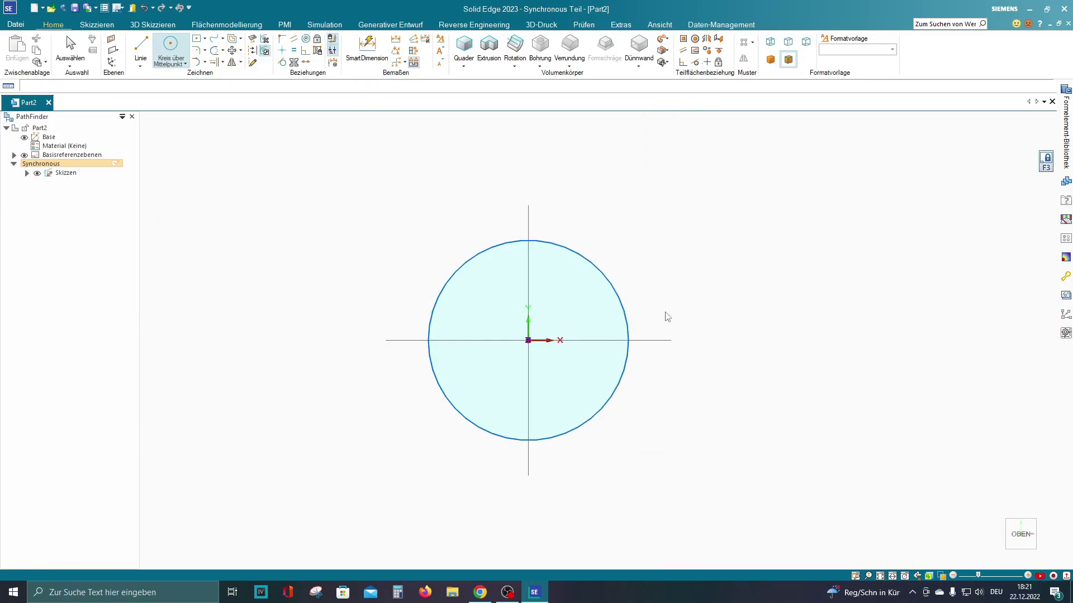
key(Escape)
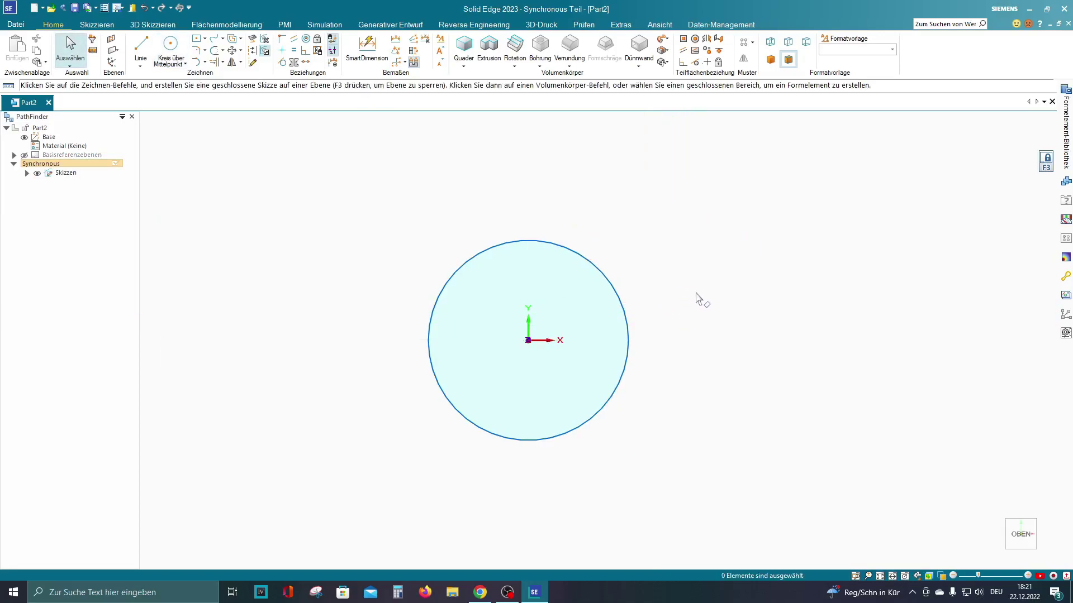
middle_drag(697, 298, 626, 315)
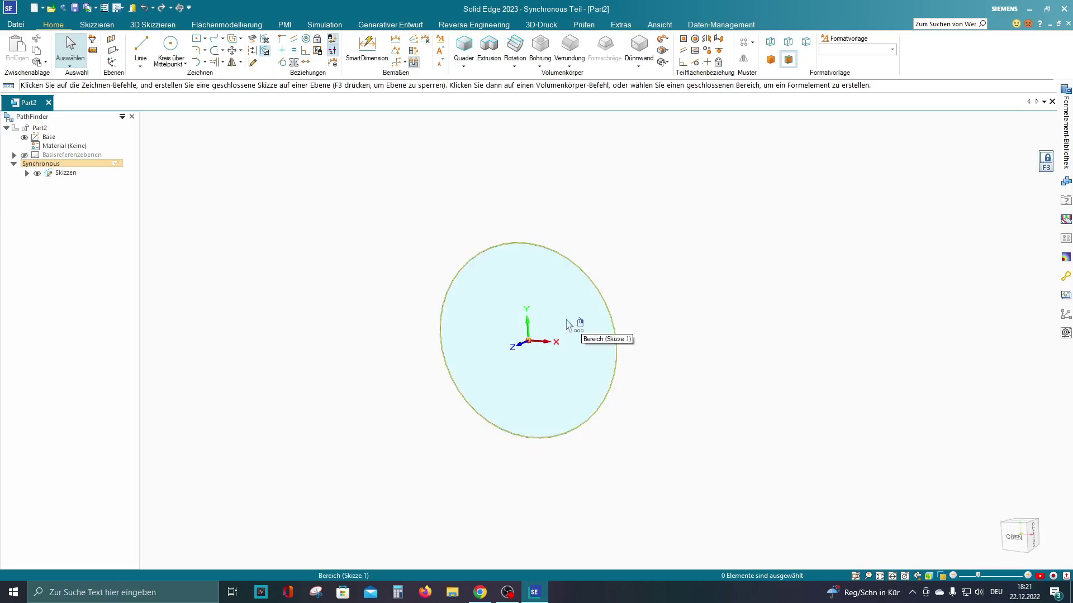
click(566, 321)
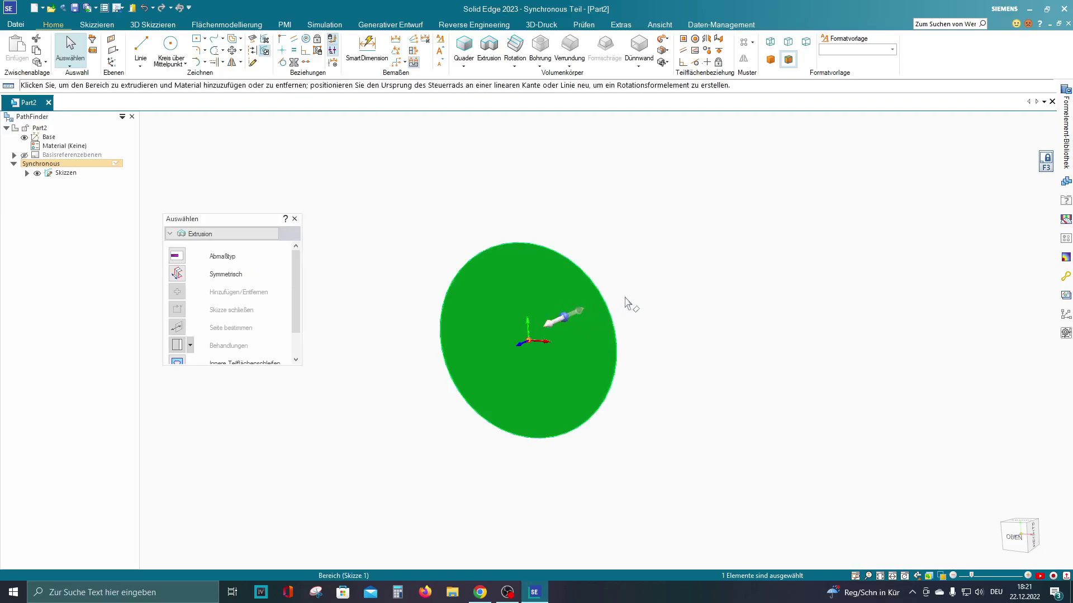
click(564, 317)
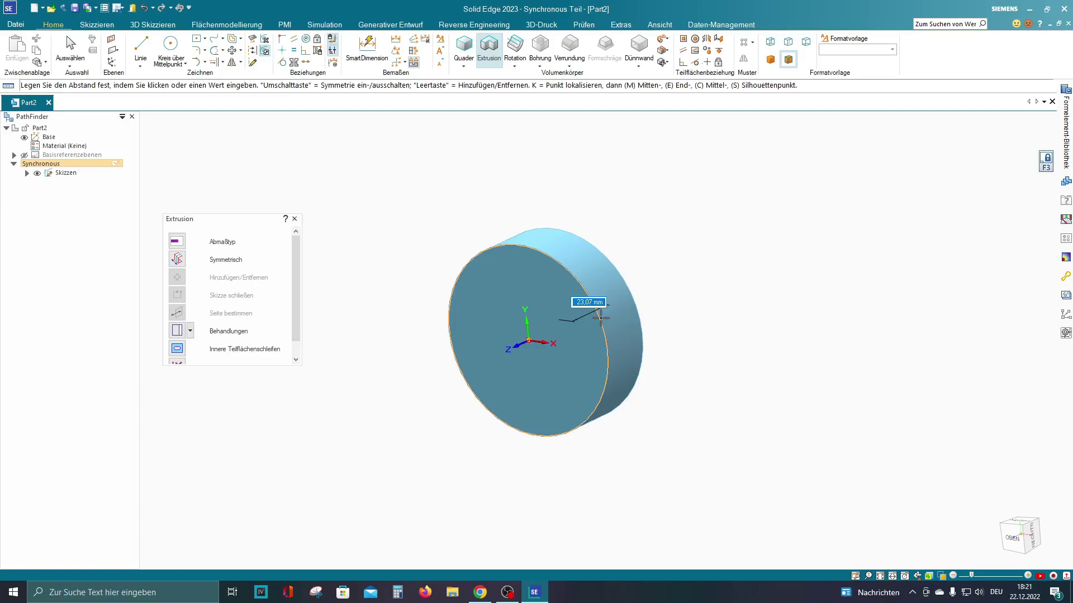
text(20)
key(Return)
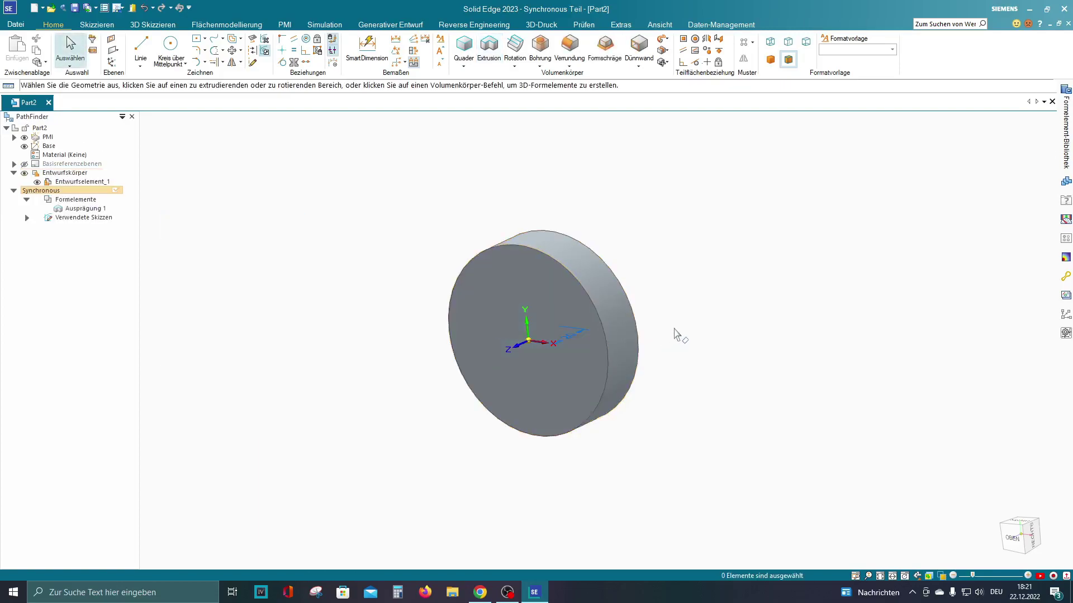
Orient the view to look straight down on the disc's top face with Y up.
middle_drag(674, 330, 725, 316)
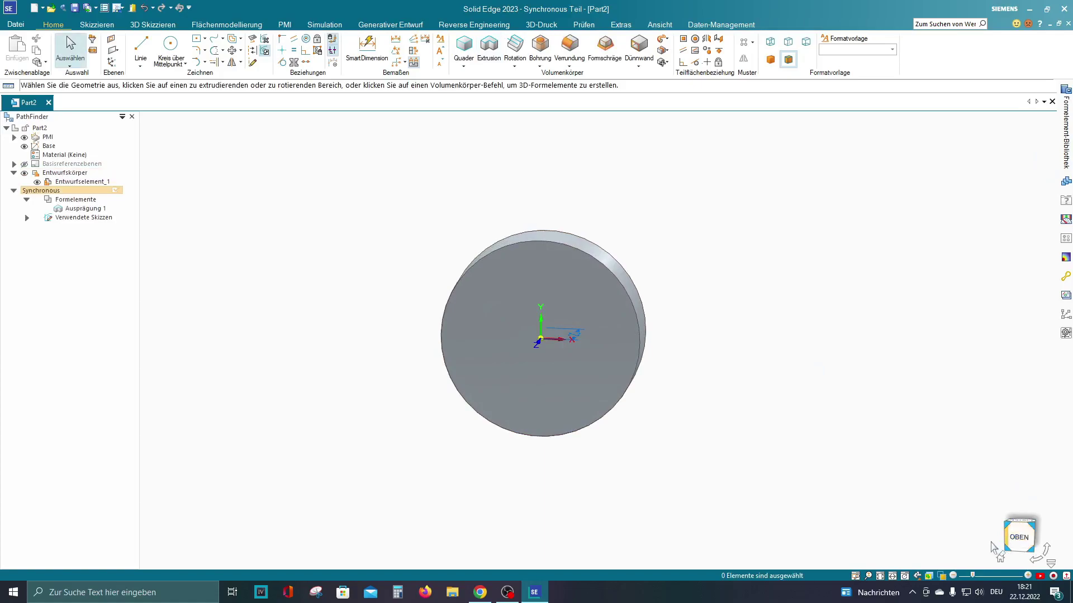
mouse_move(1021, 542)
mouse_down()
mouse_move(1032, 535)
mouse_move(1012, 550)
mouse_up()
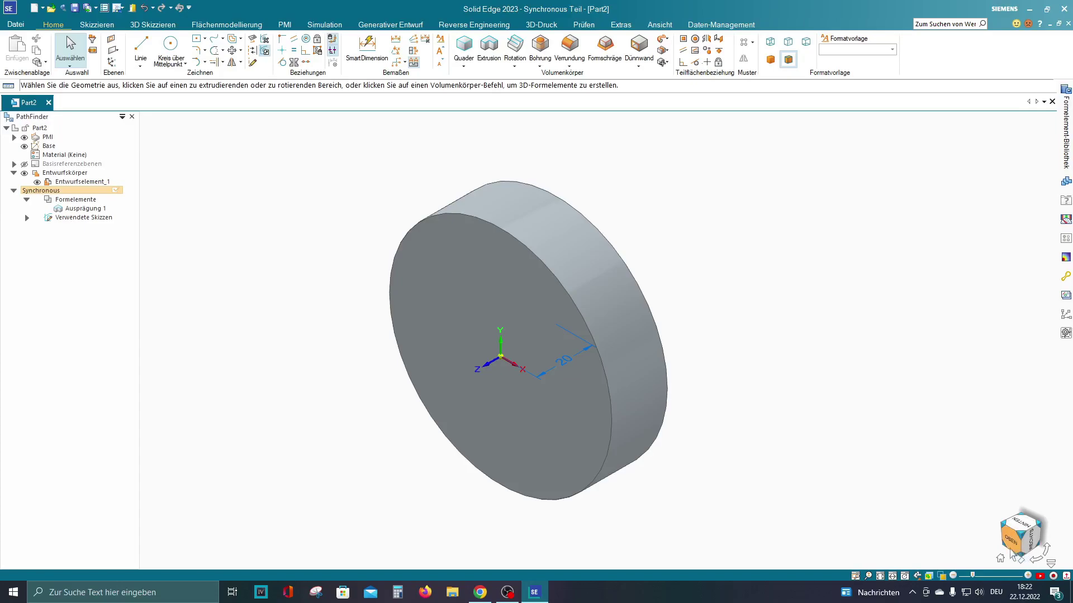
click(1011, 547)
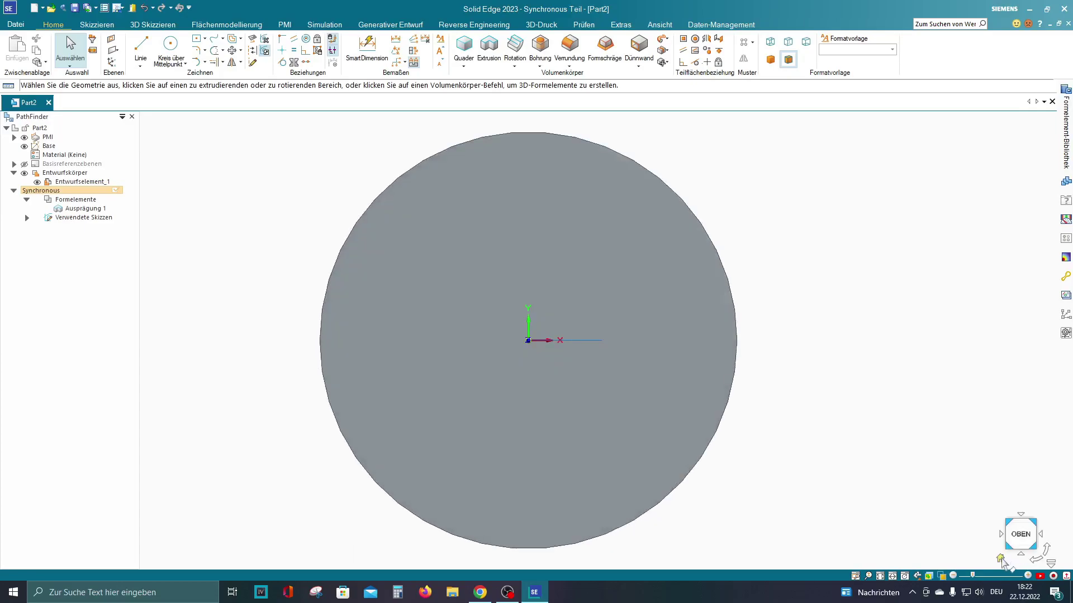
click(1000, 558)
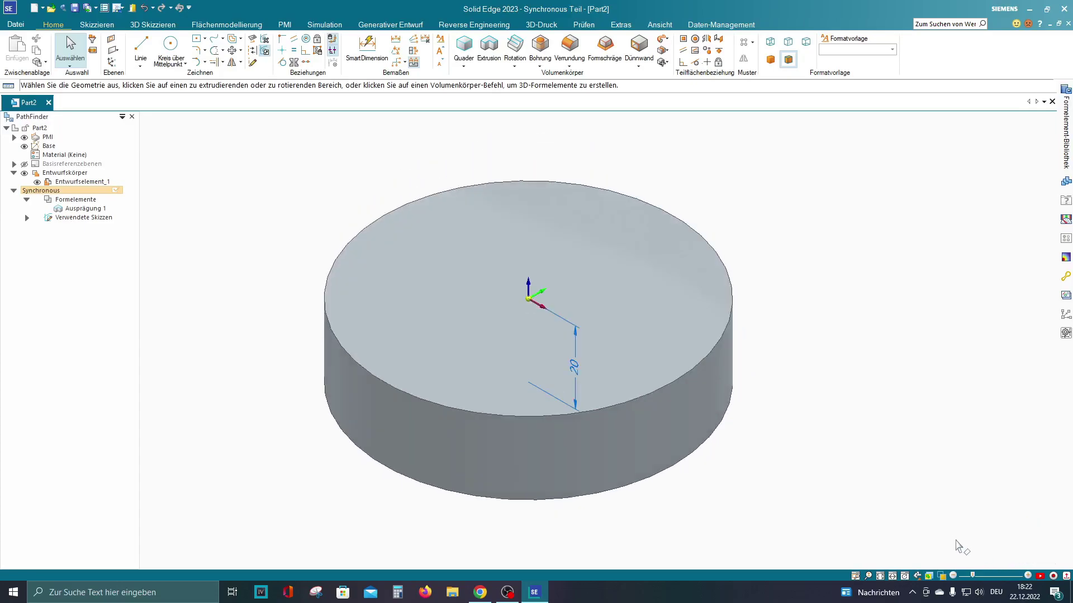
middle_drag(873, 469, 886, 532)
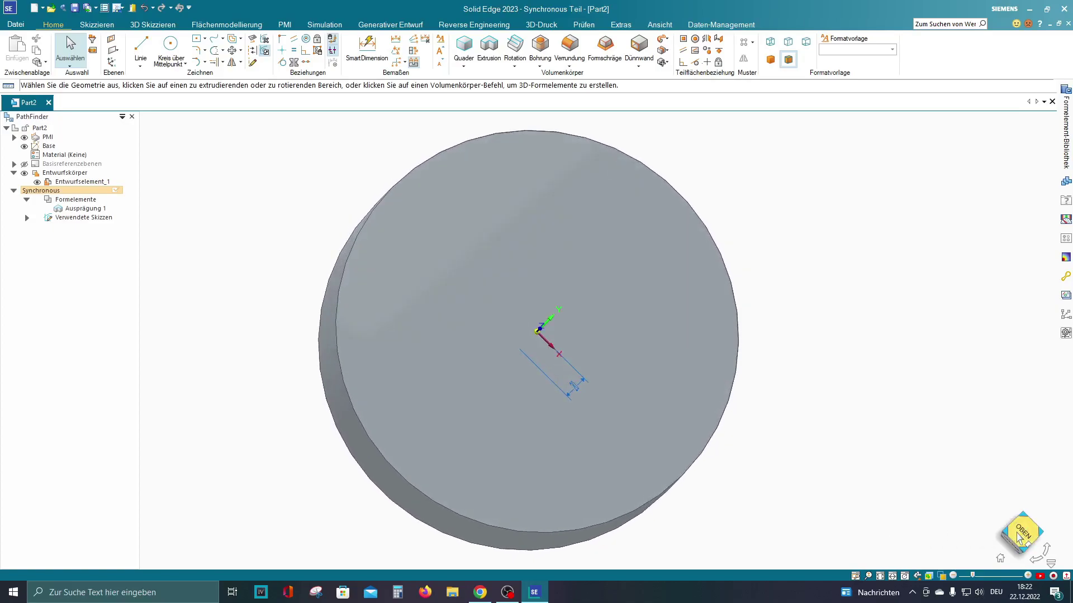
click(1024, 536)
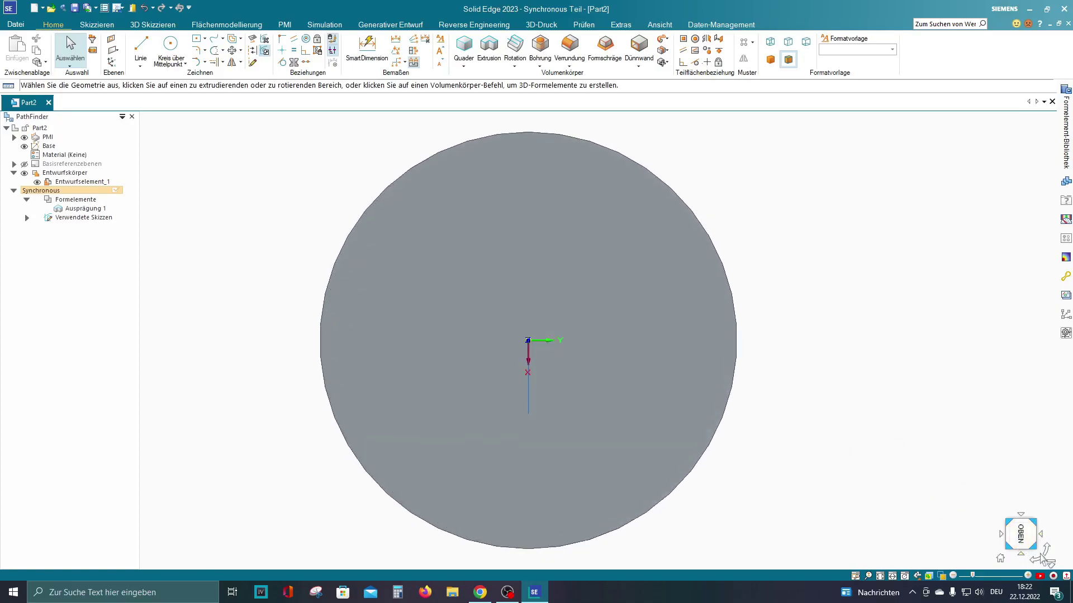
click(1047, 551)
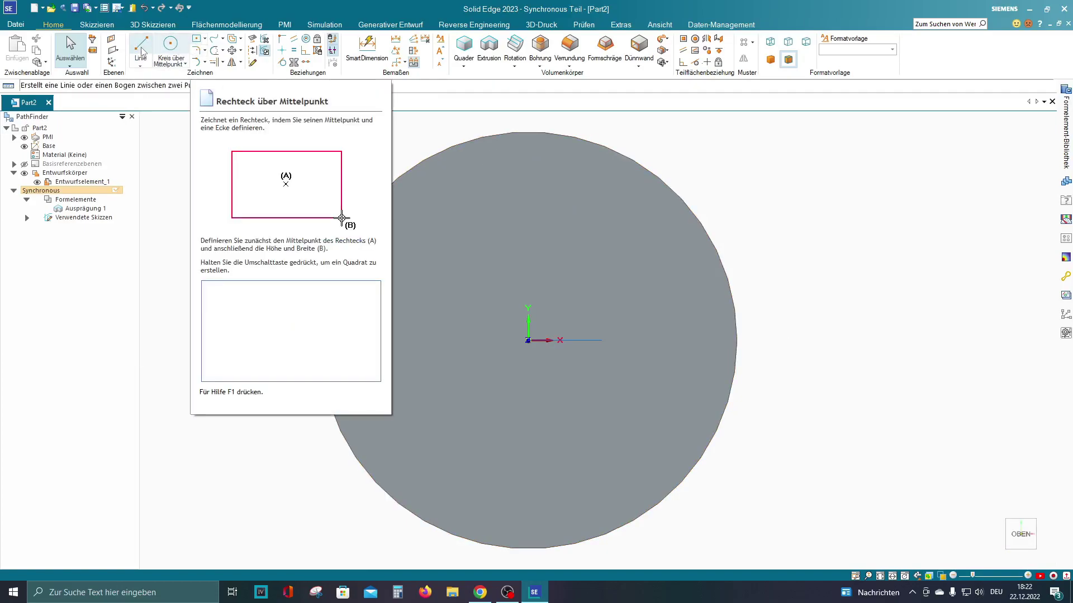
Sketch a 7 mm vertical line at 90° down from the disc's top edge.
click(141, 49)
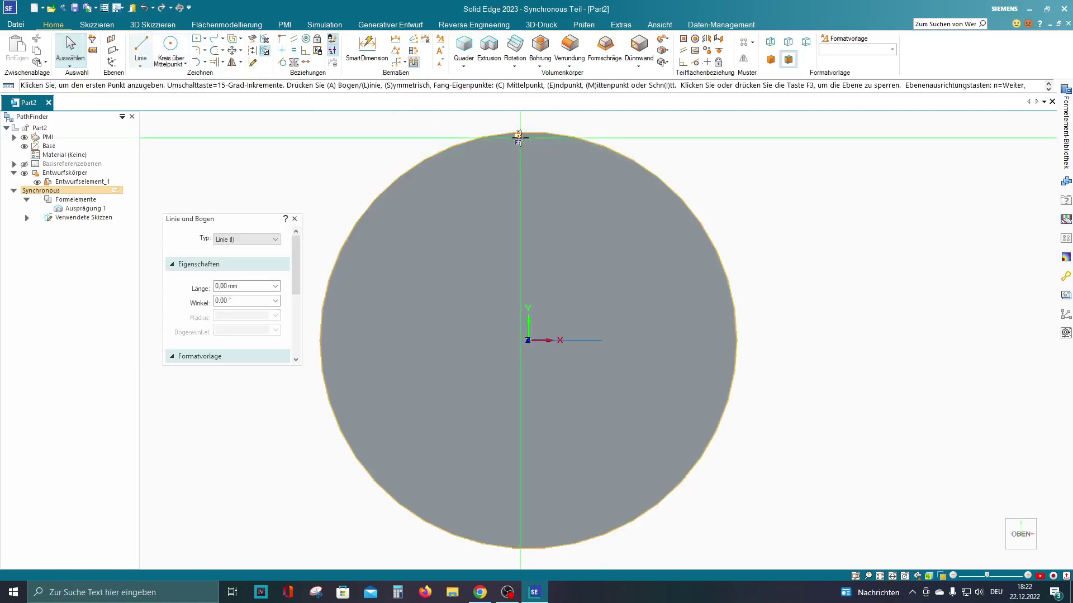
key(F3)
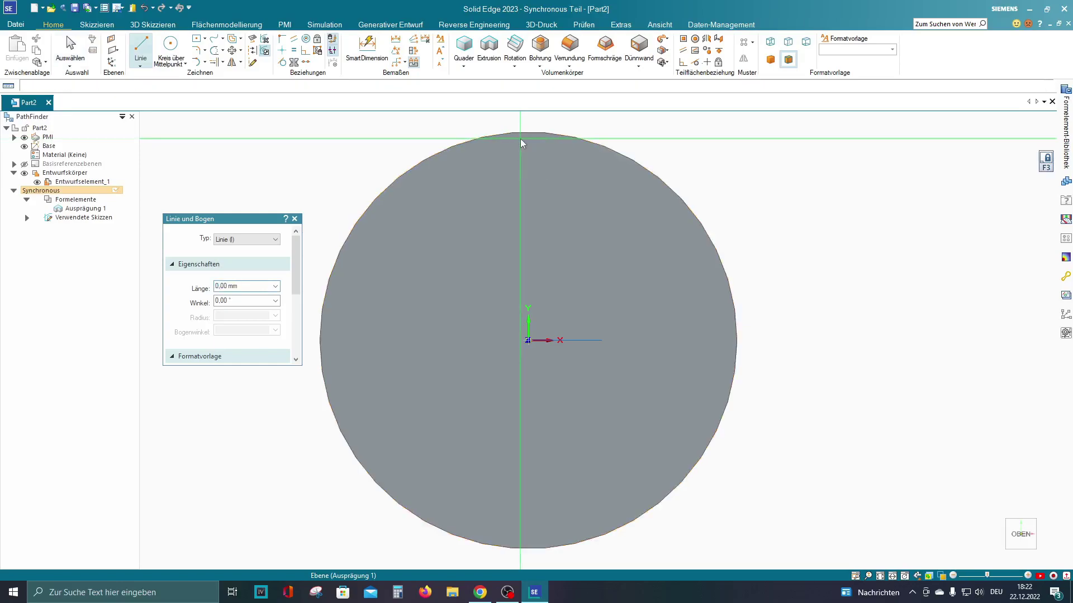
scroll(525, 135, down, 1)
scroll(531, 120, down, 1)
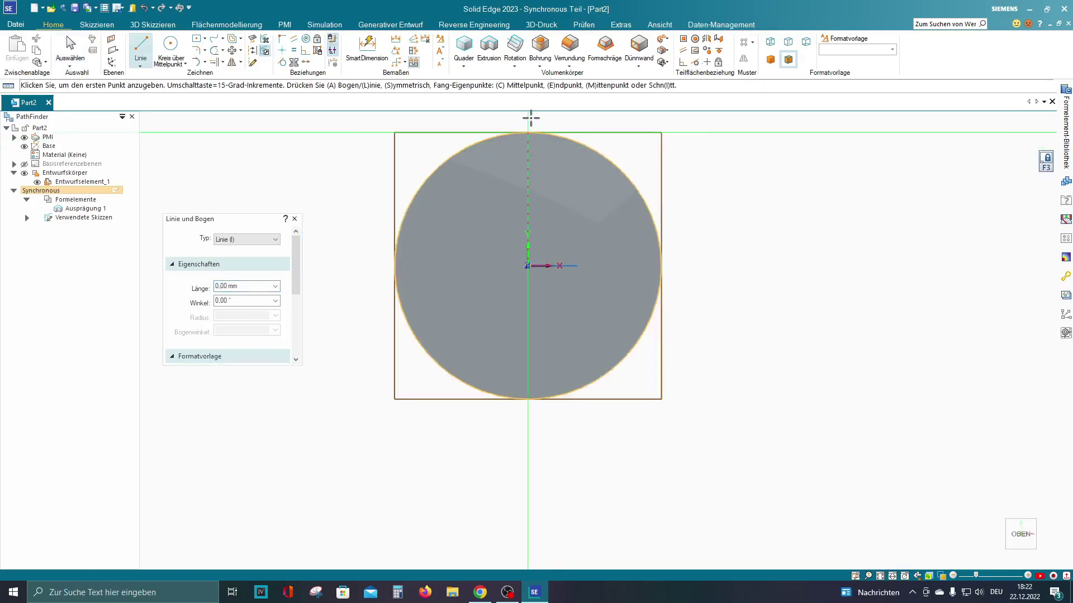
scroll(531, 116, up, 3)
scroll(532, 116, up, 1)
scroll(519, 145, up, 1)
scroll(508, 158, up, 1)
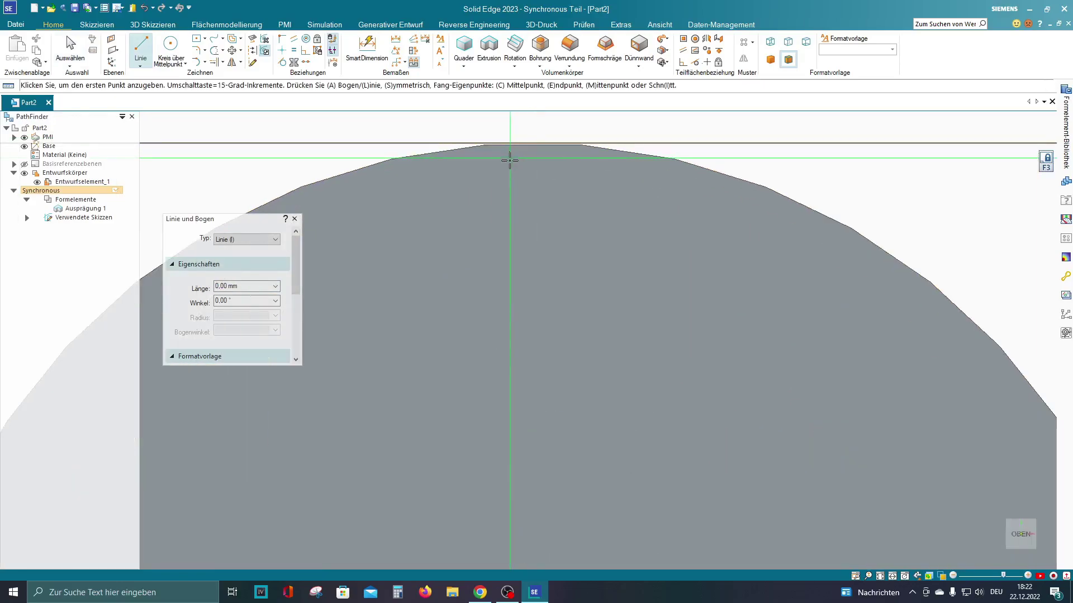
scroll(495, 162, down, 1)
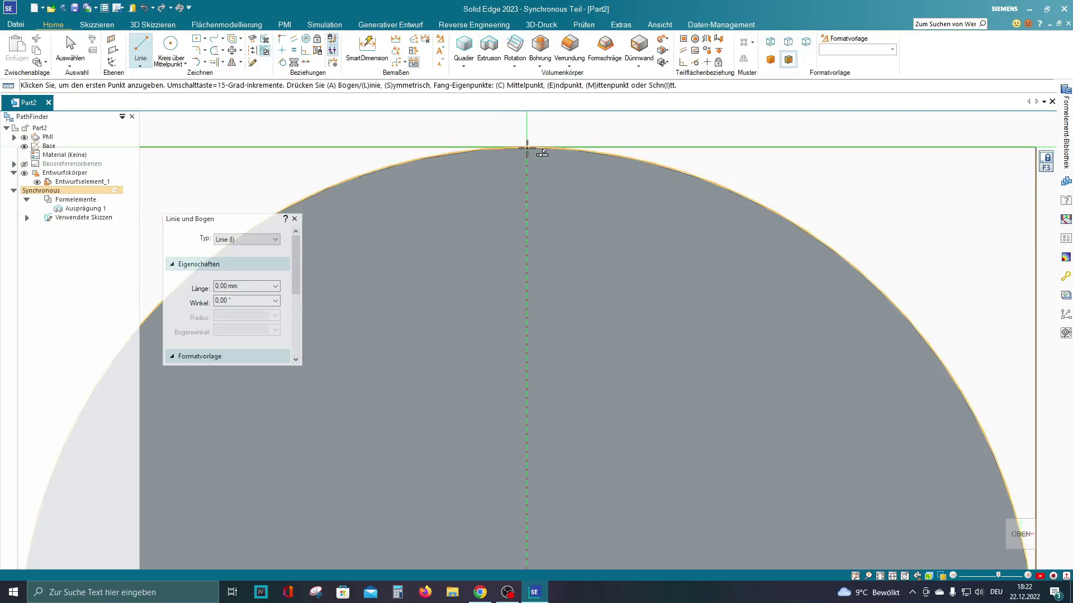
click(527, 148)
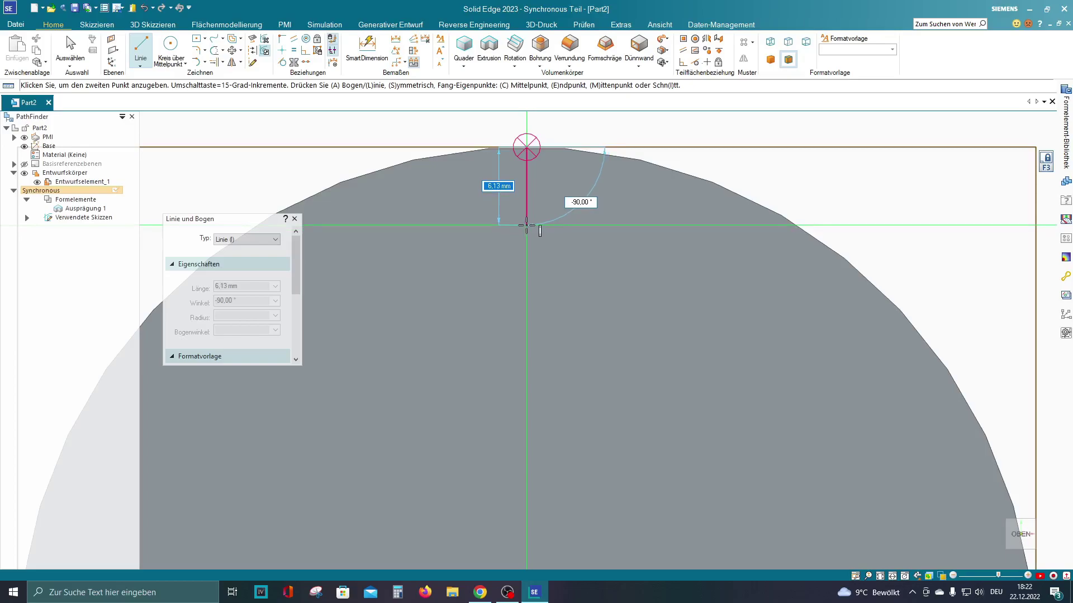
text(7)
key(Tab)
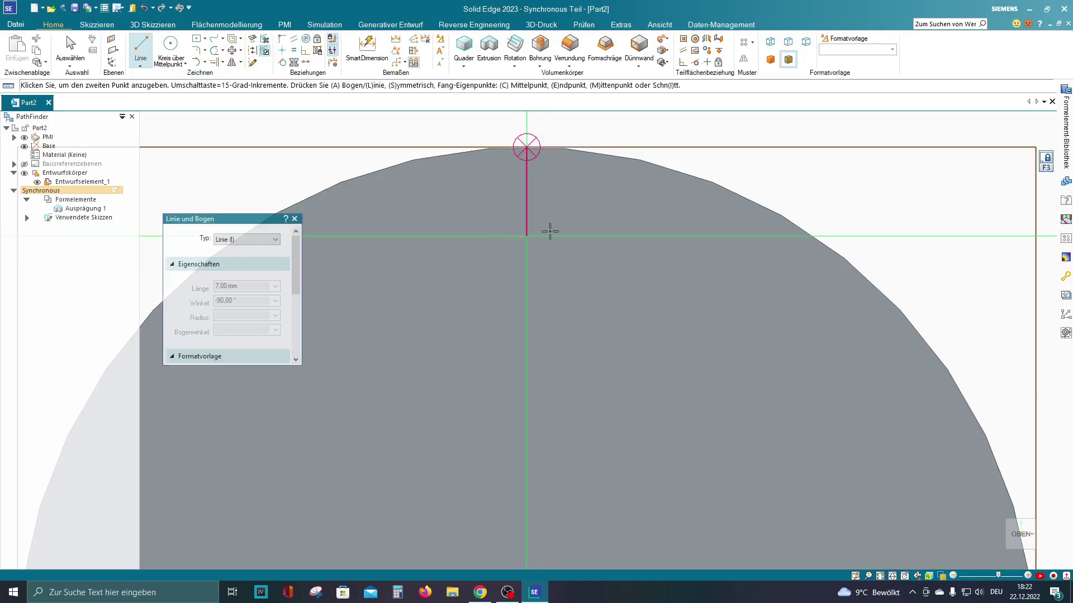
key(Return)
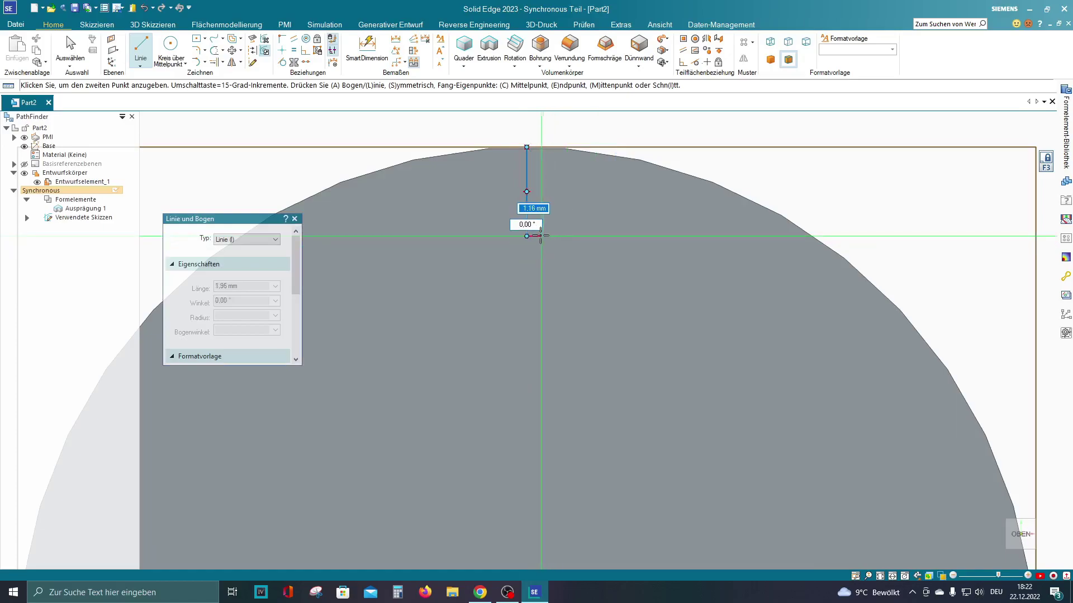
key(Escape)
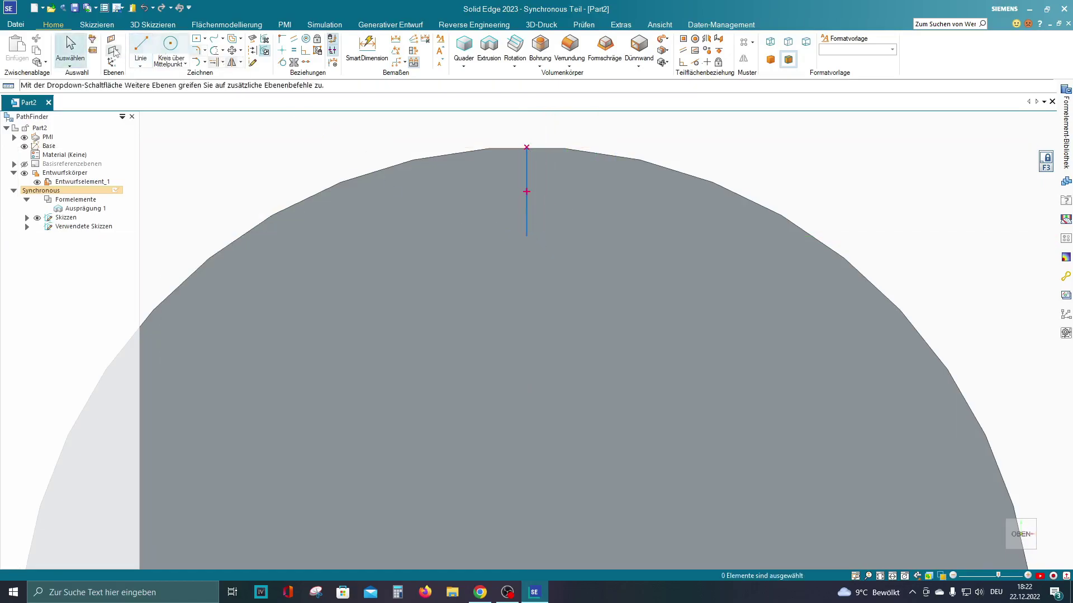
Draw a 3 mm horizontal line to the right from the vertical line's lower end.
click(140, 50)
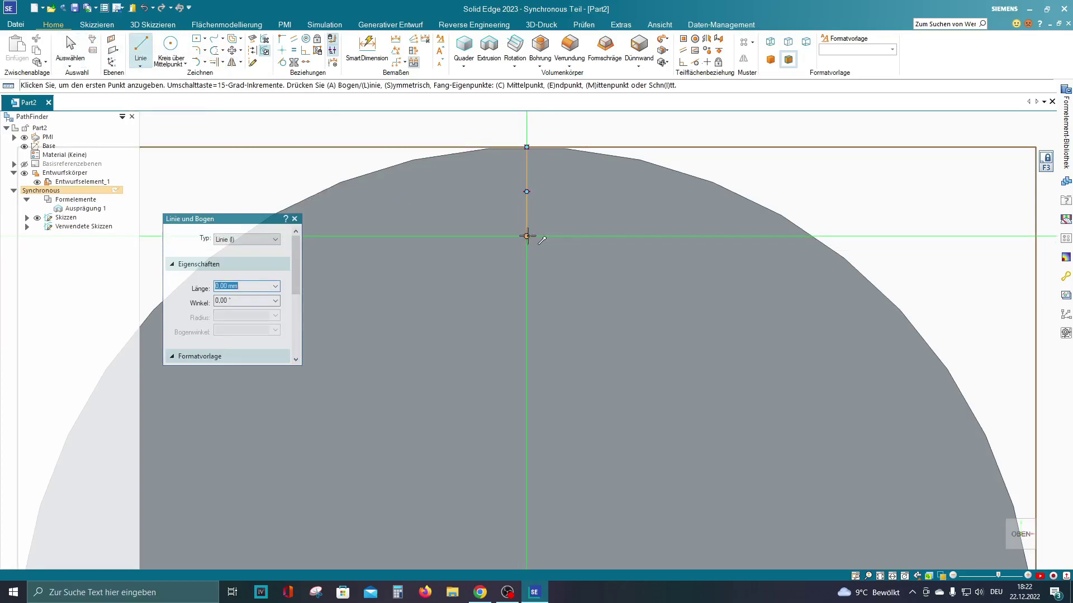
click(527, 236)
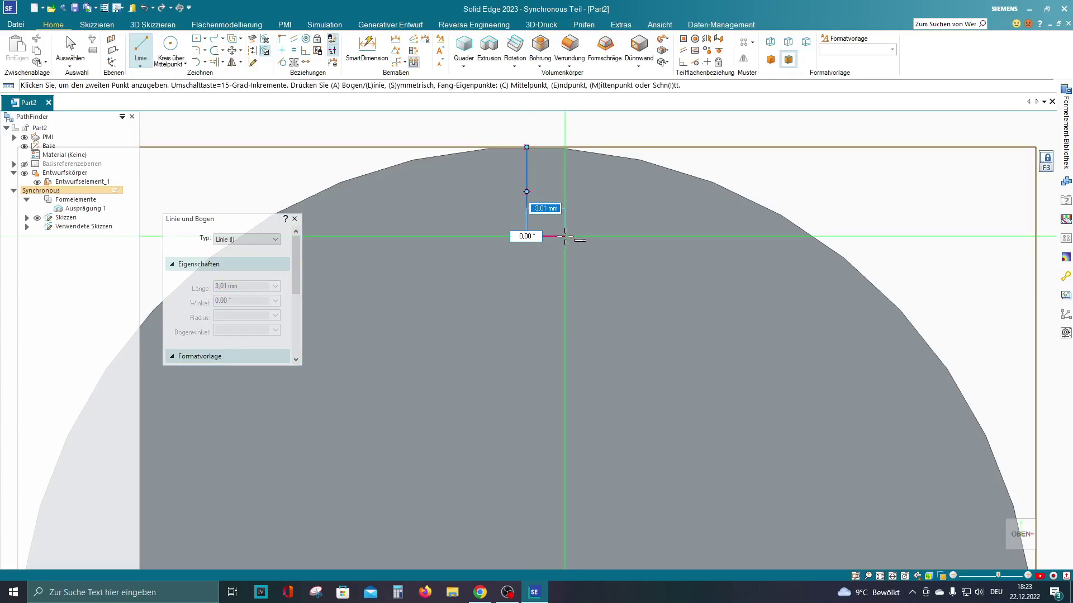
text(3)
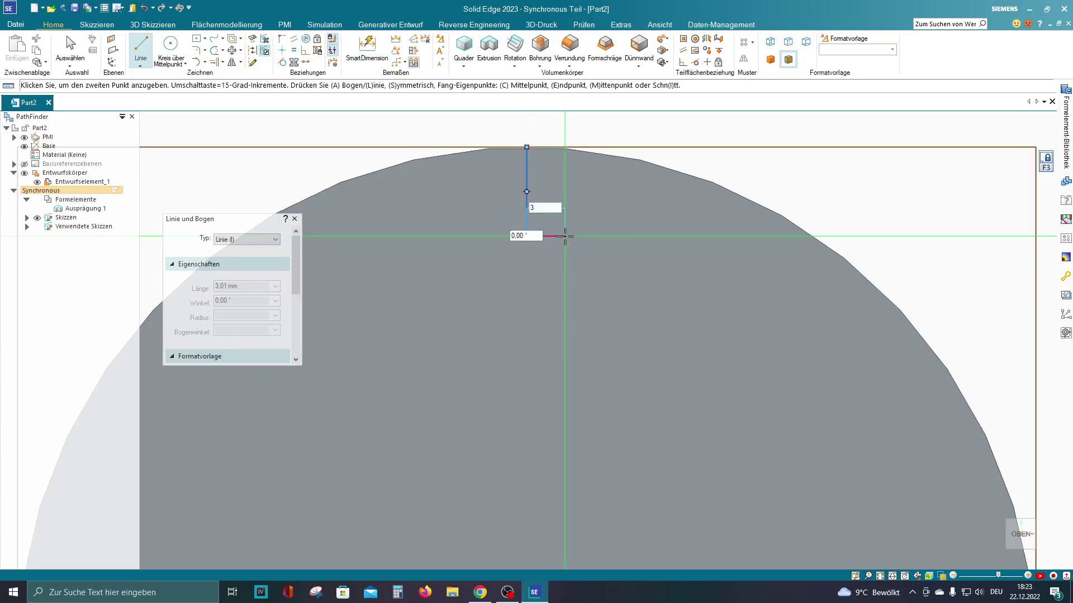
key(Return)
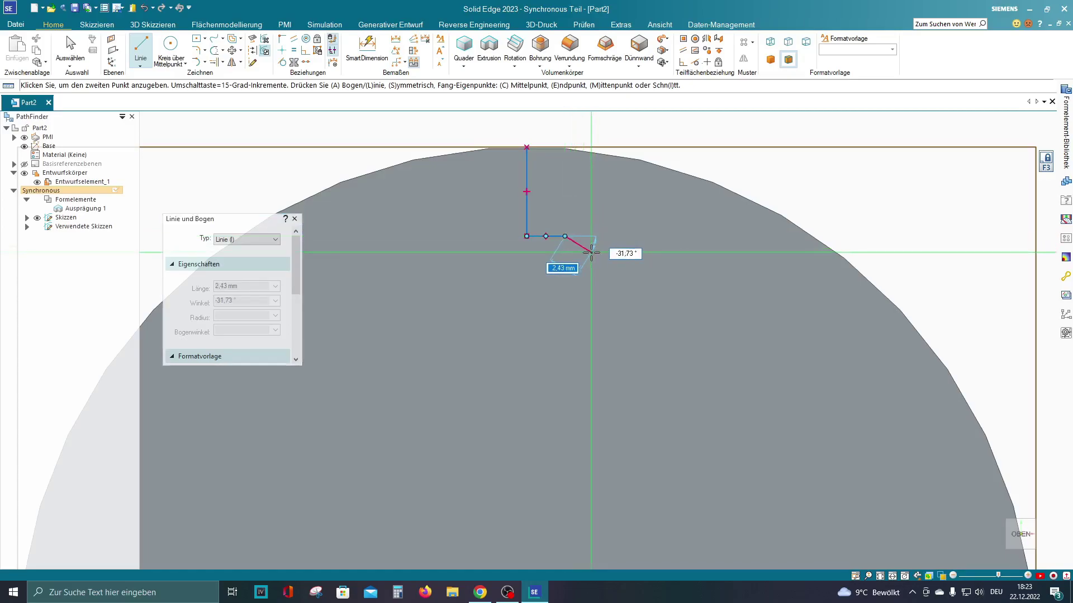
click(565, 236)
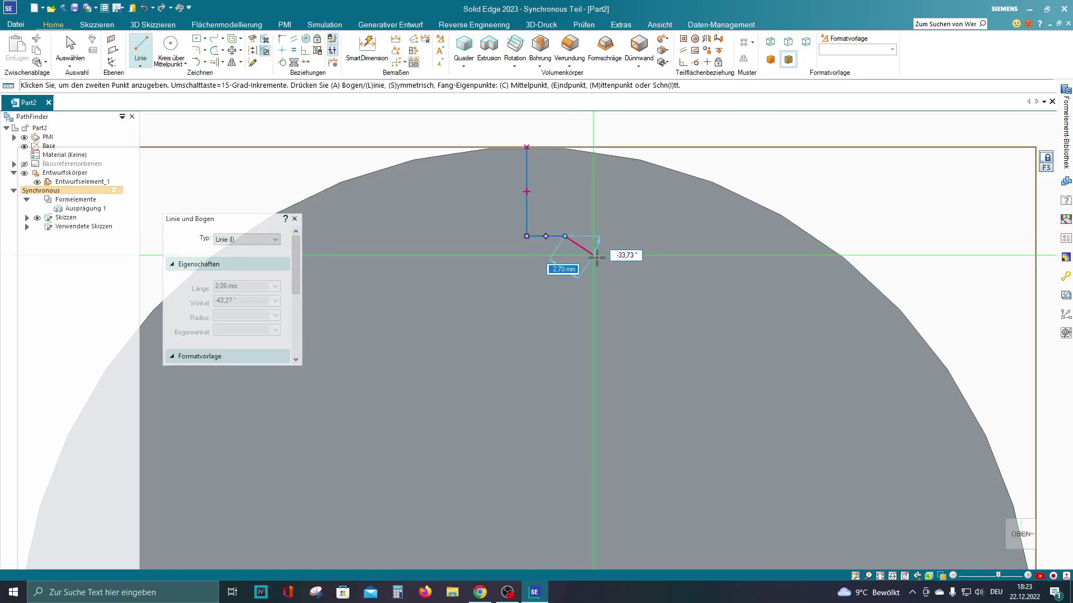
key(Escape)
key(Escape)
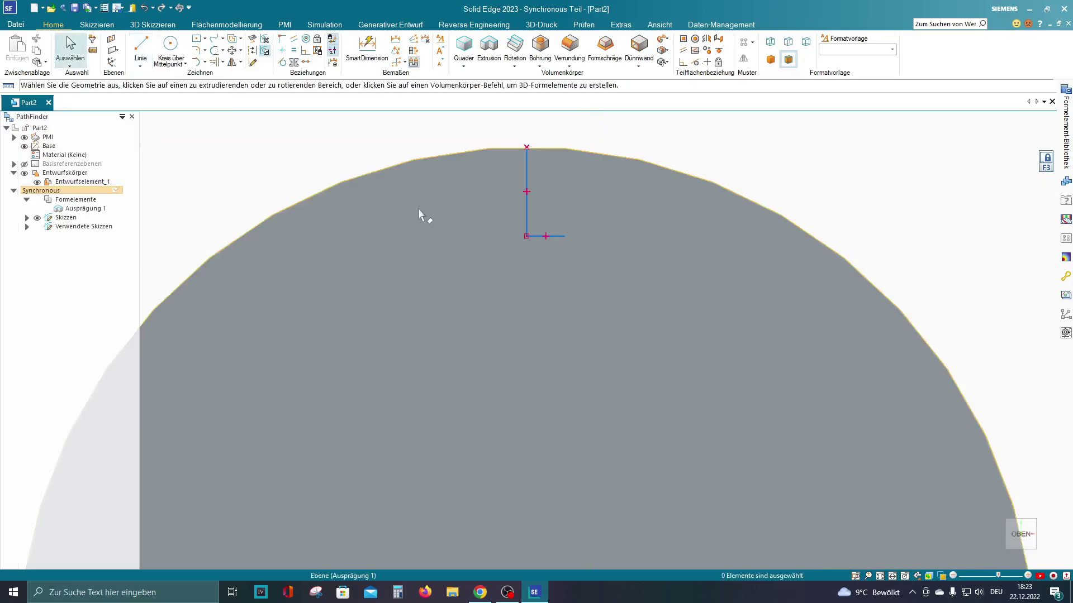
Draw a 3 mm line at 180° to the left from the same point.
click(141, 50)
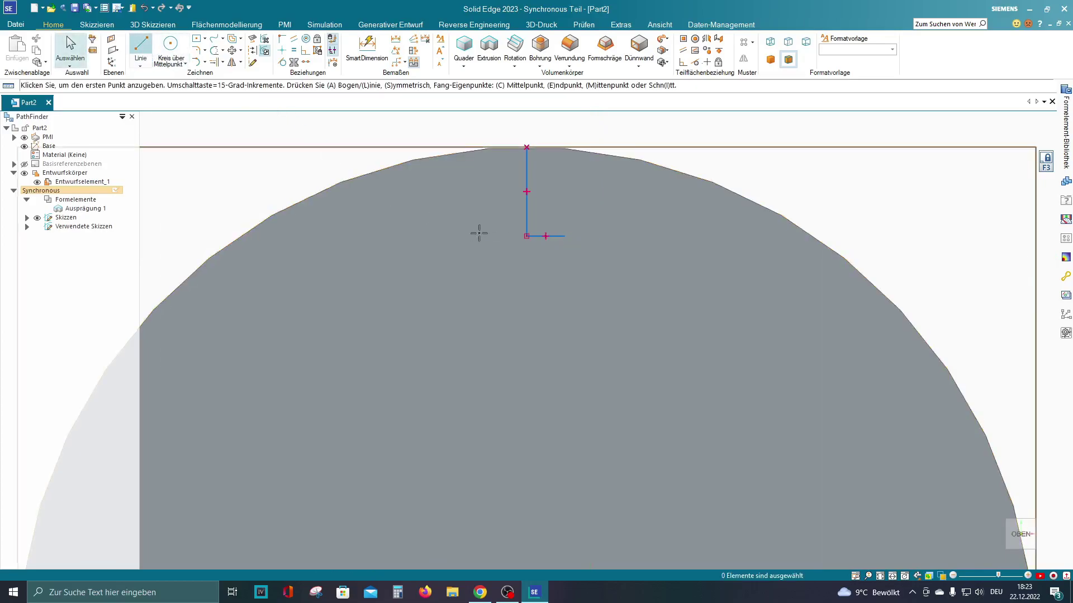
click(526, 235)
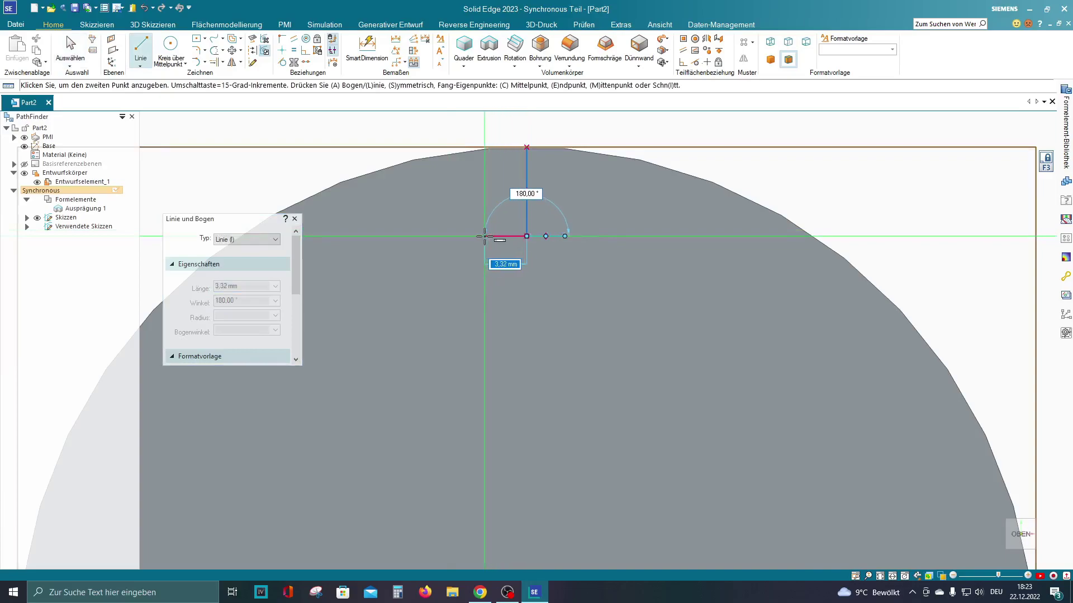
text(3)
key(Tab)
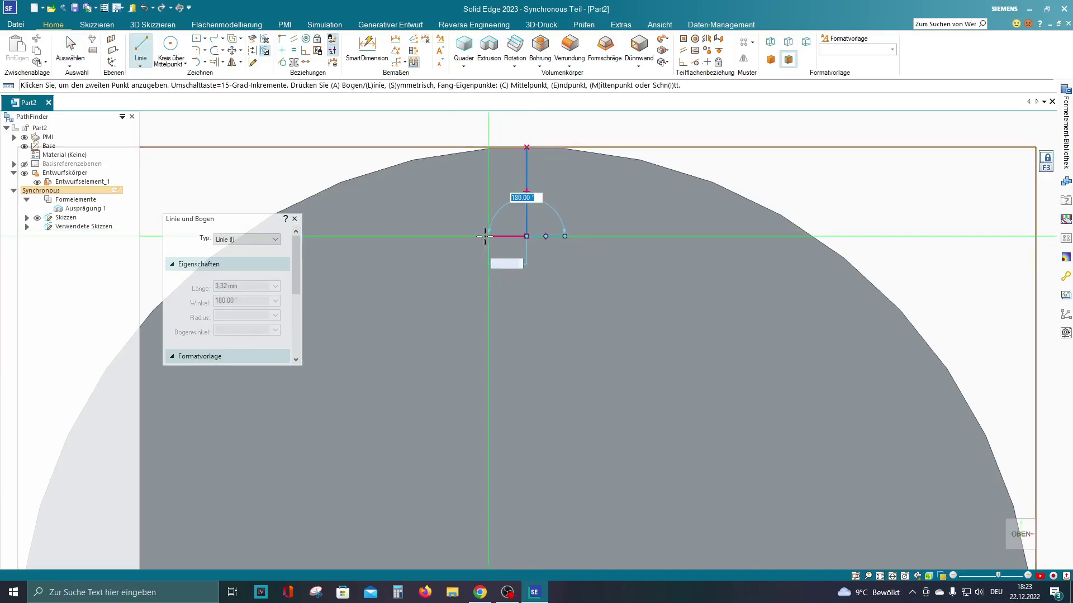
key(Escape)
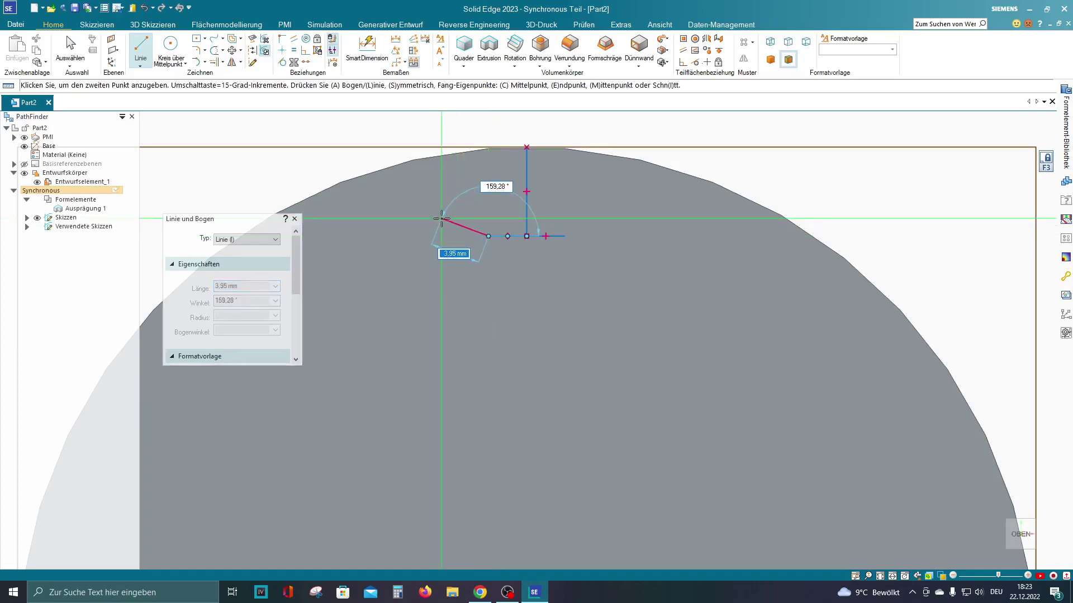
key(Escape)
key(Escape)
key(l)
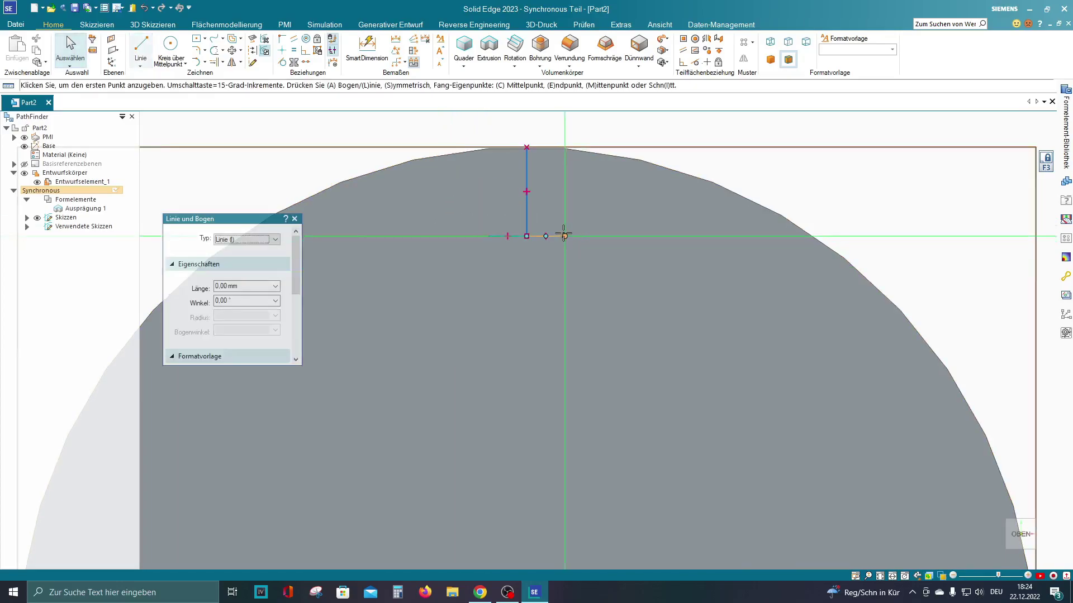
Draw a 9 mm line at 70° rising from the base's right end.
click(565, 237)
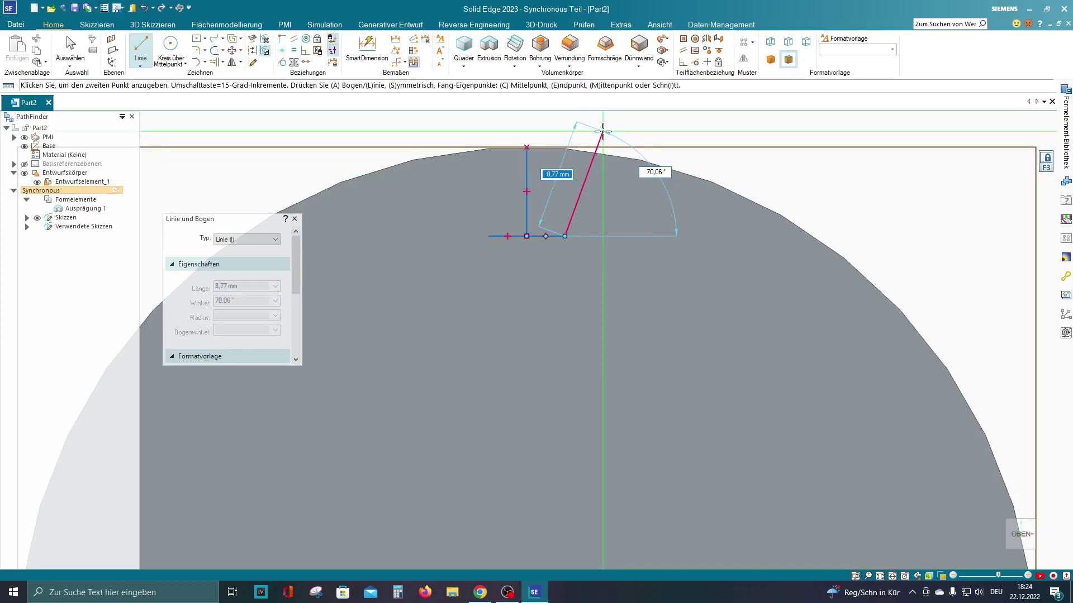
text(9)
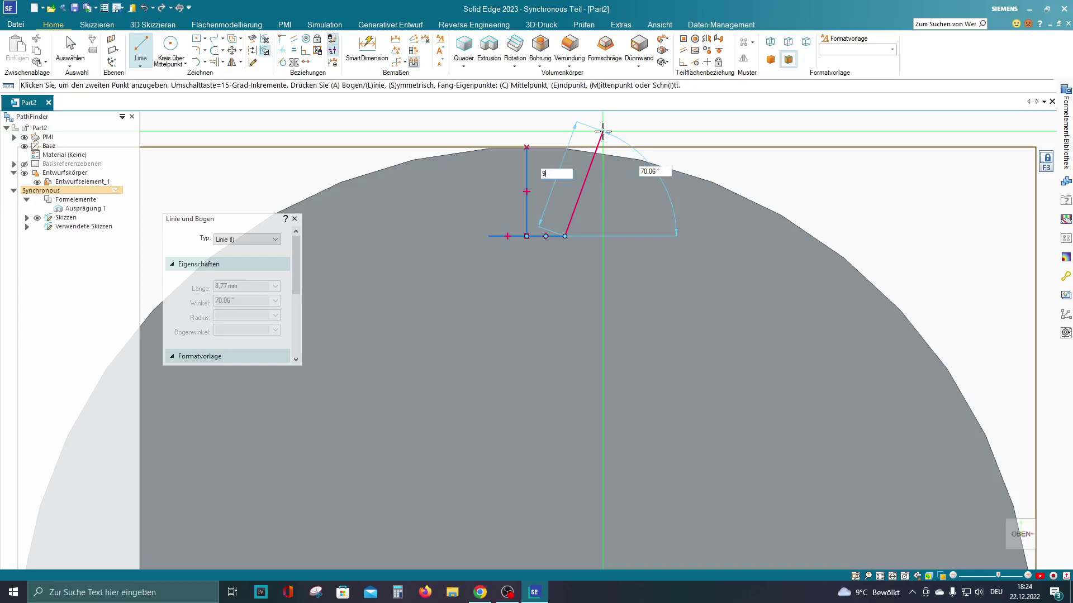
key(Tab)
text(70)
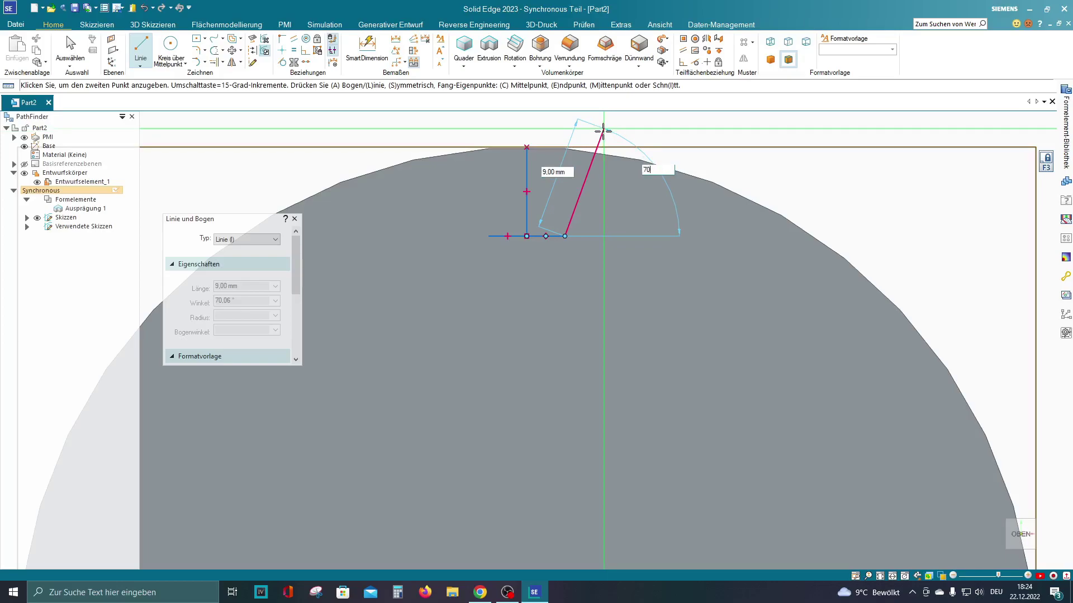
key(Return)
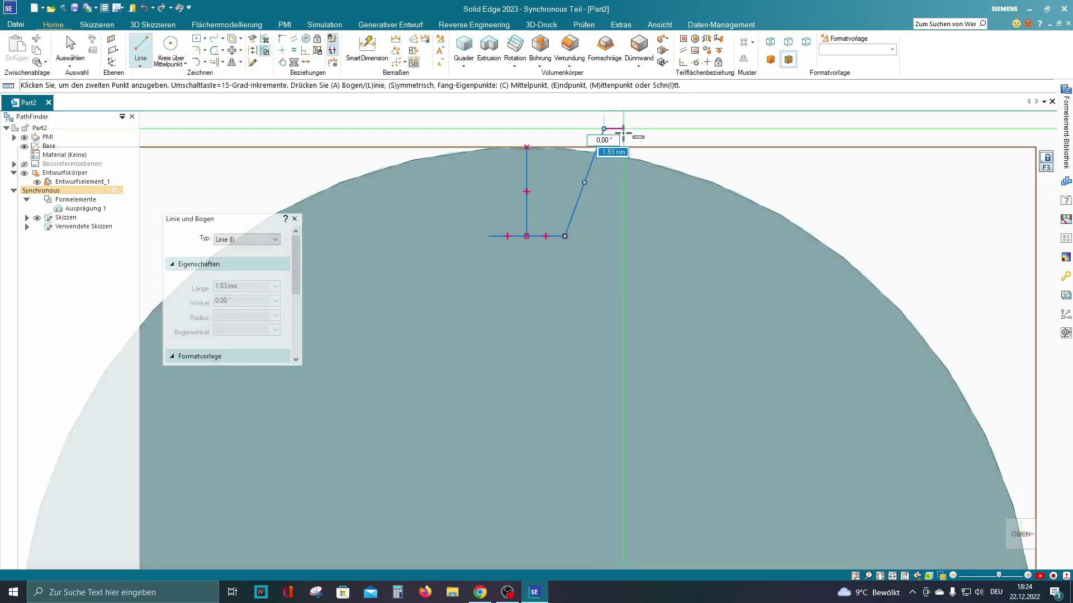
key(Escape)
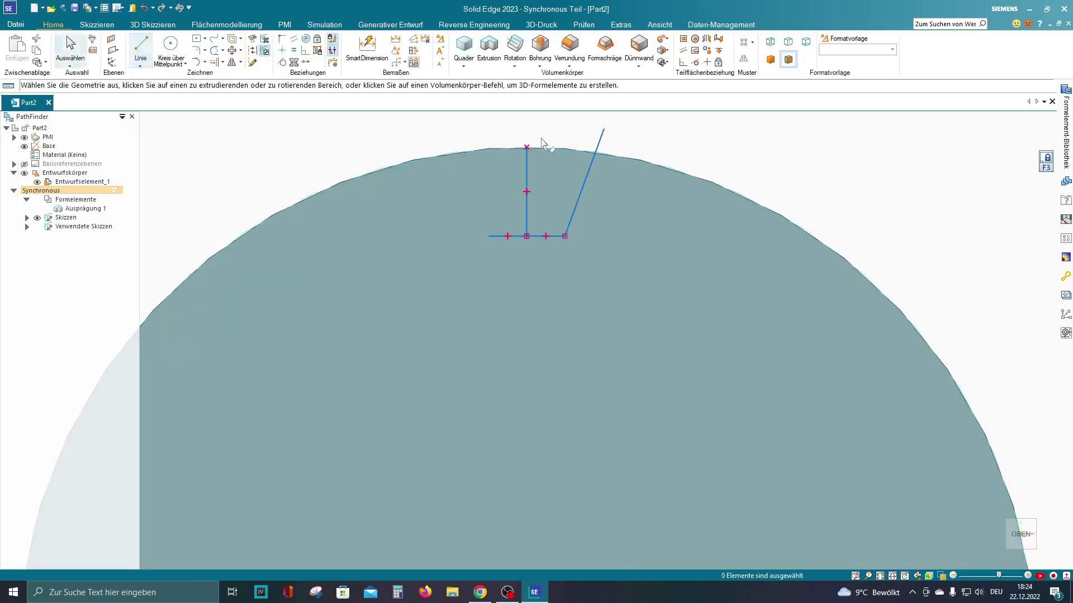
Add a 9 mm left side at 110° and a top line closing the trapezoid.
click(141, 50)
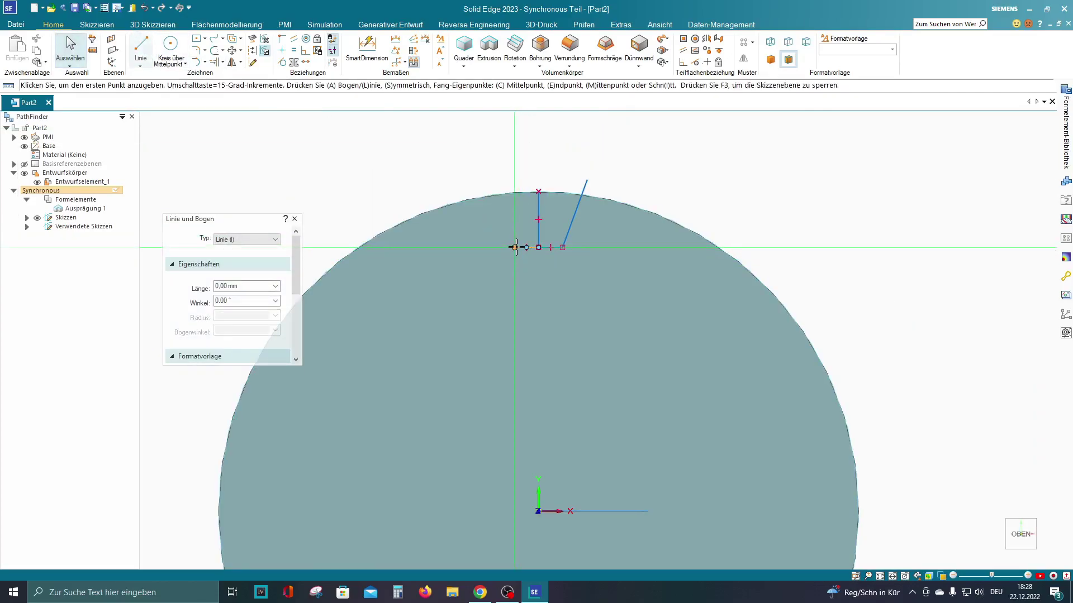
click(514, 247)
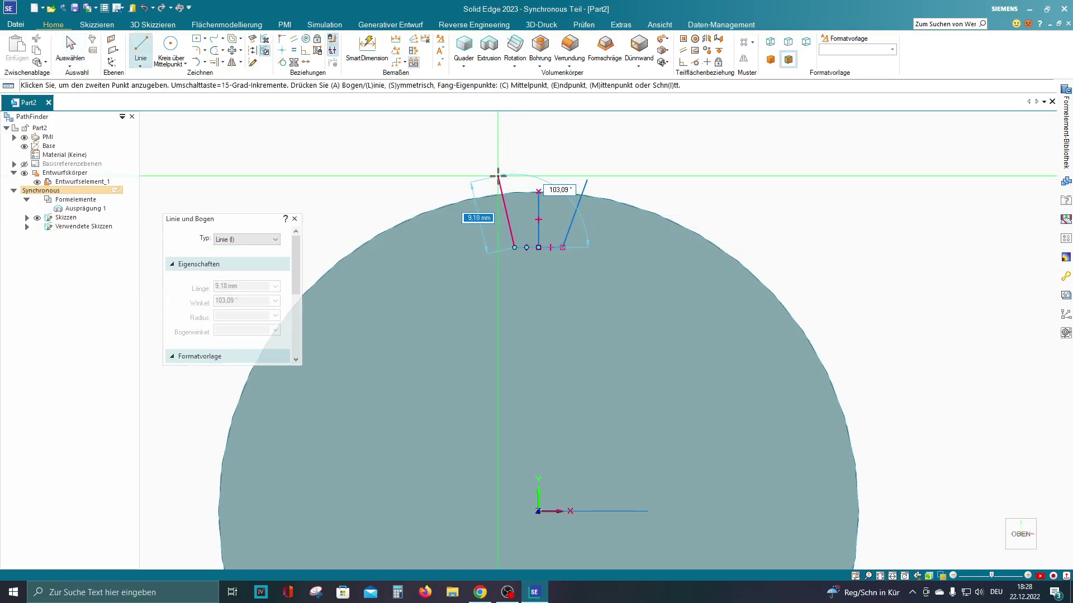
text(9)
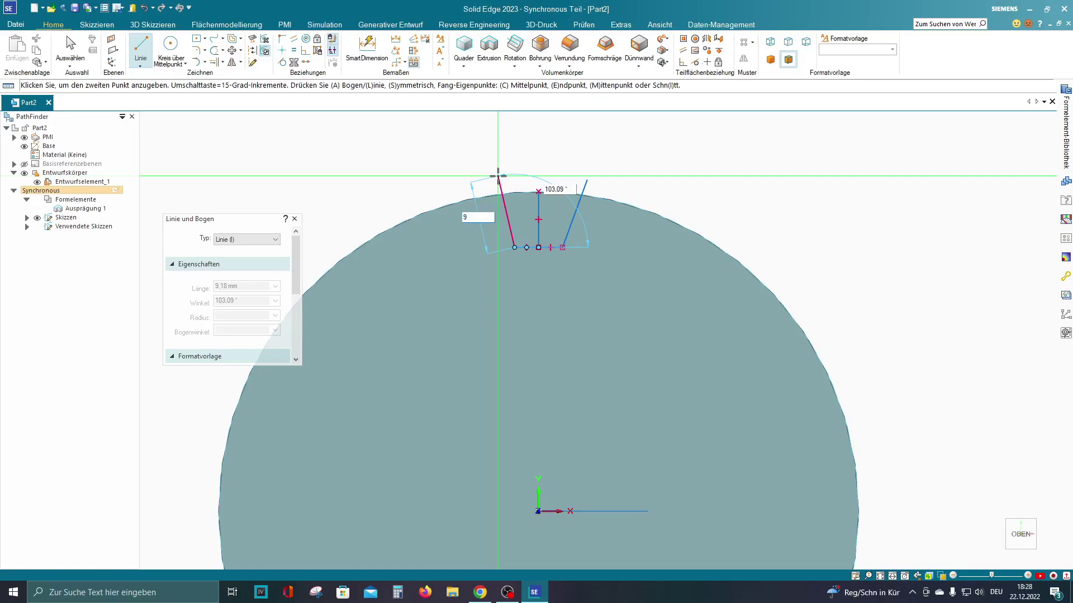
key(Tab)
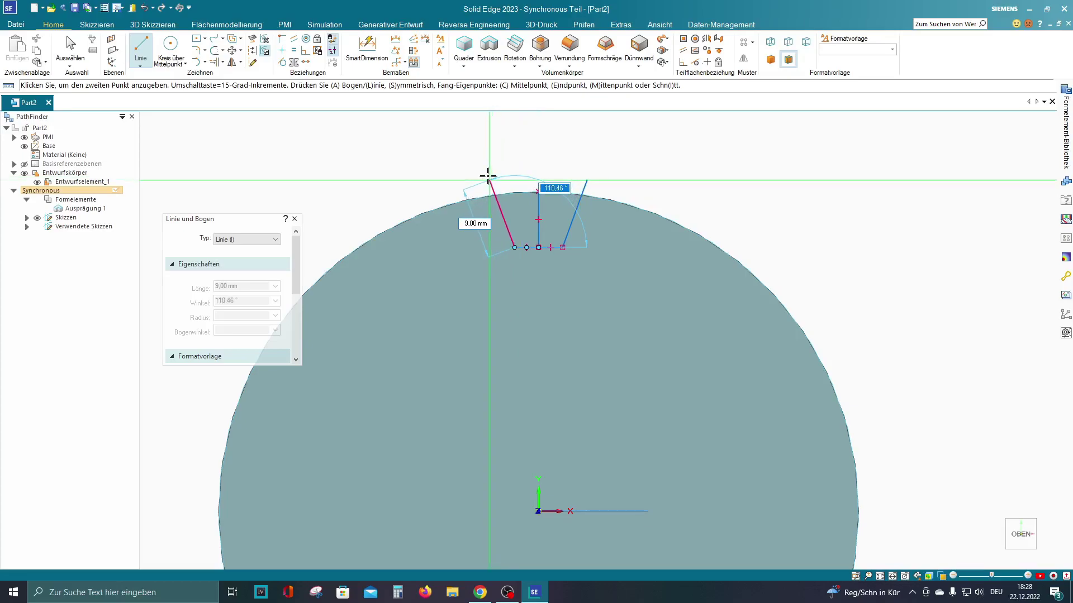
text(110)
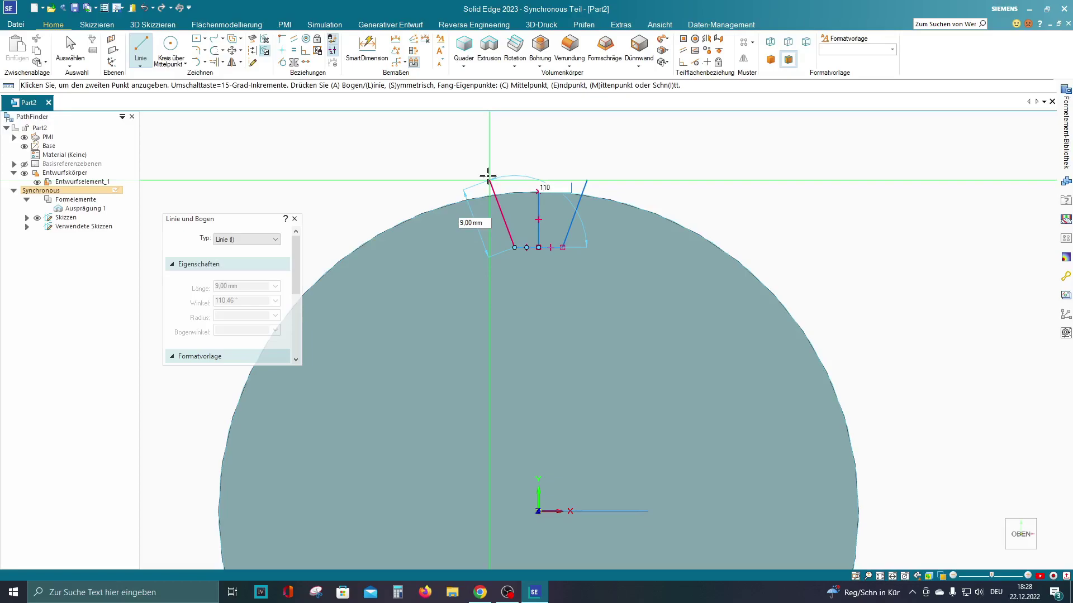
key(Return)
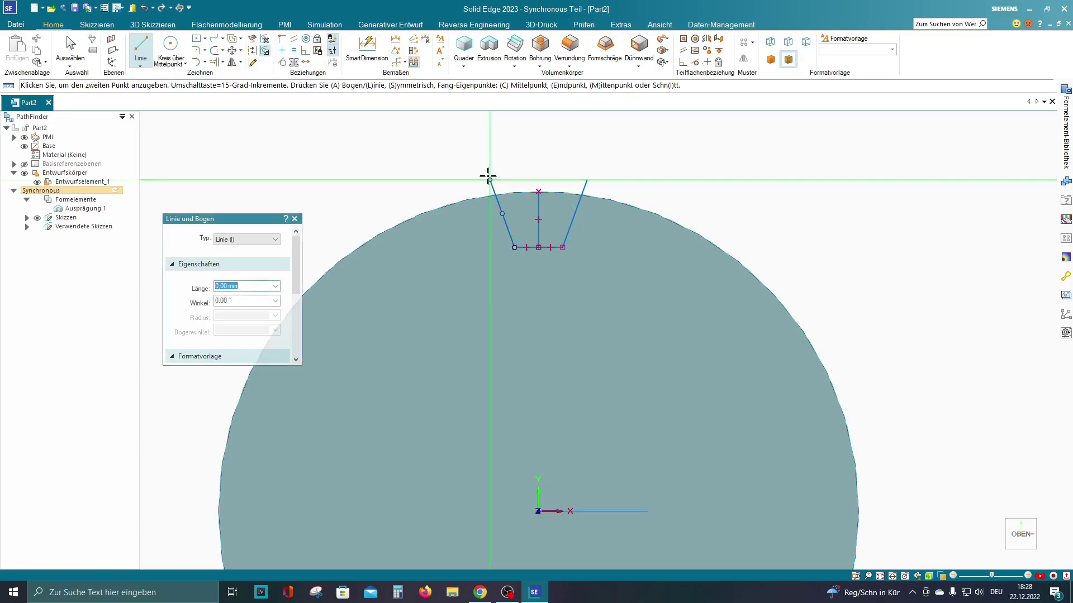
click(587, 180)
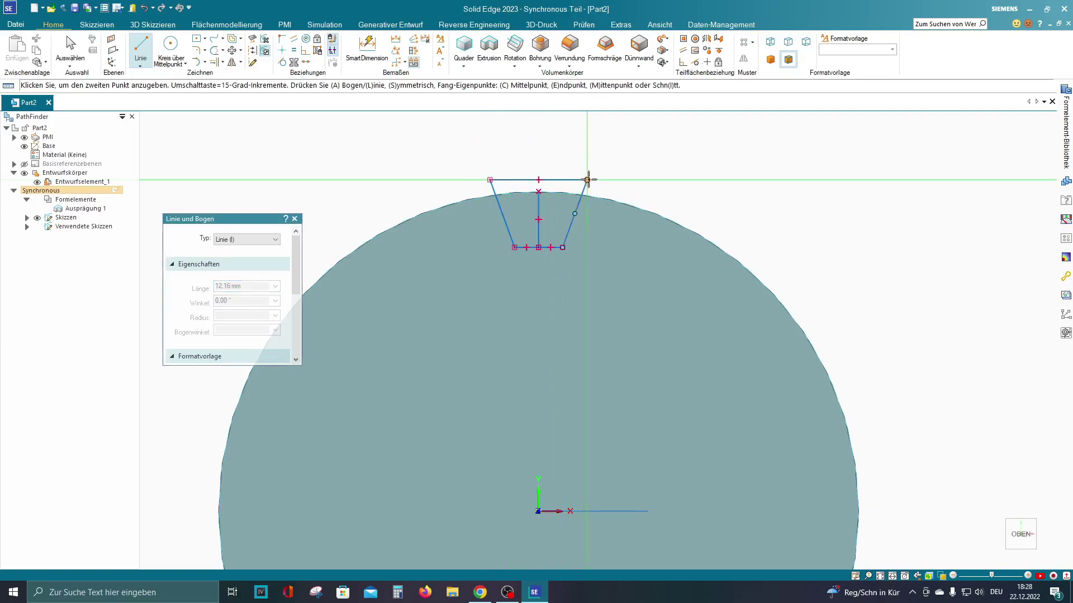
key(Escape)
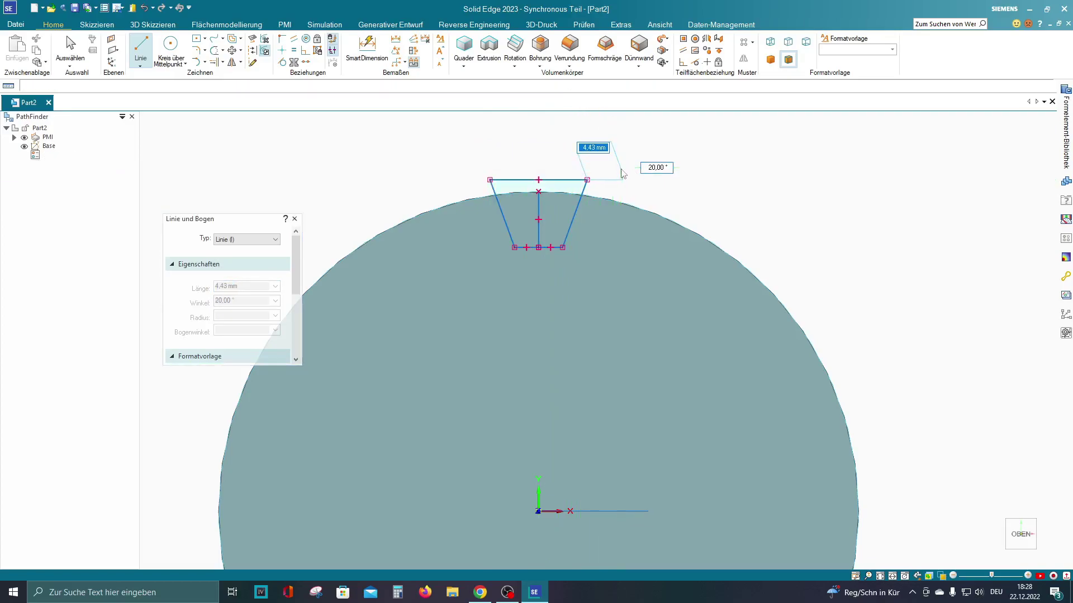
key(Escape)
Delete the 7 mm centre line and select the remaining trapezoid region.
middle_drag(620, 168, 655, 223)
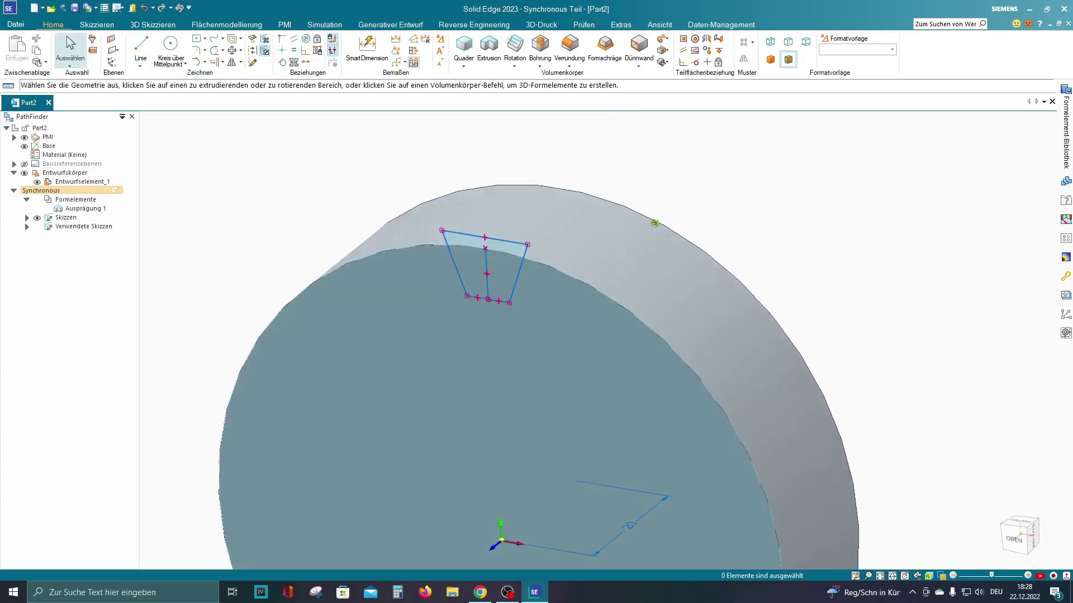
click(488, 271)
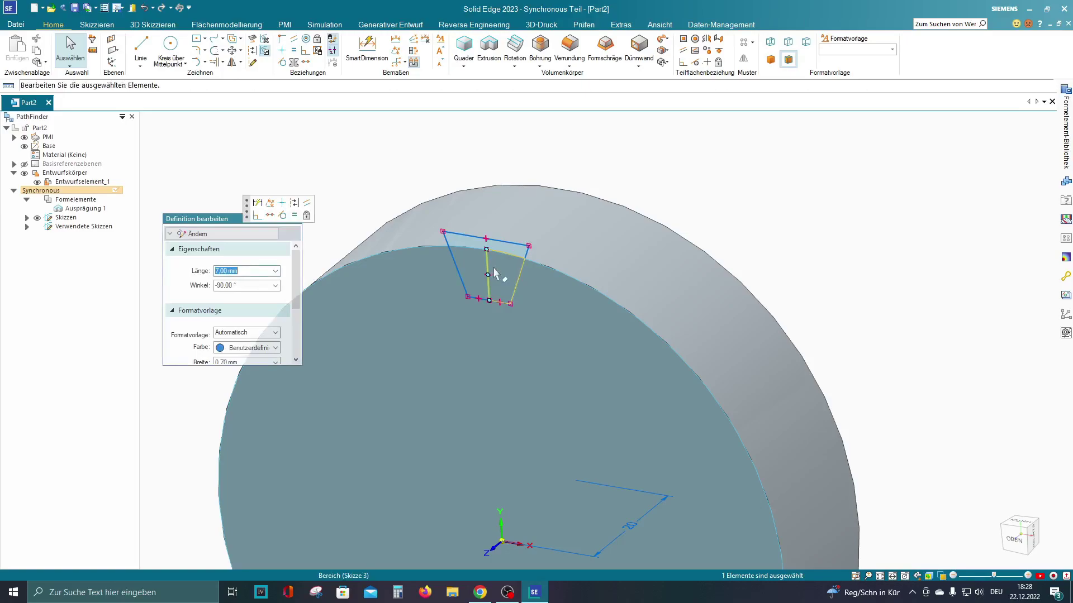
key(Delete)
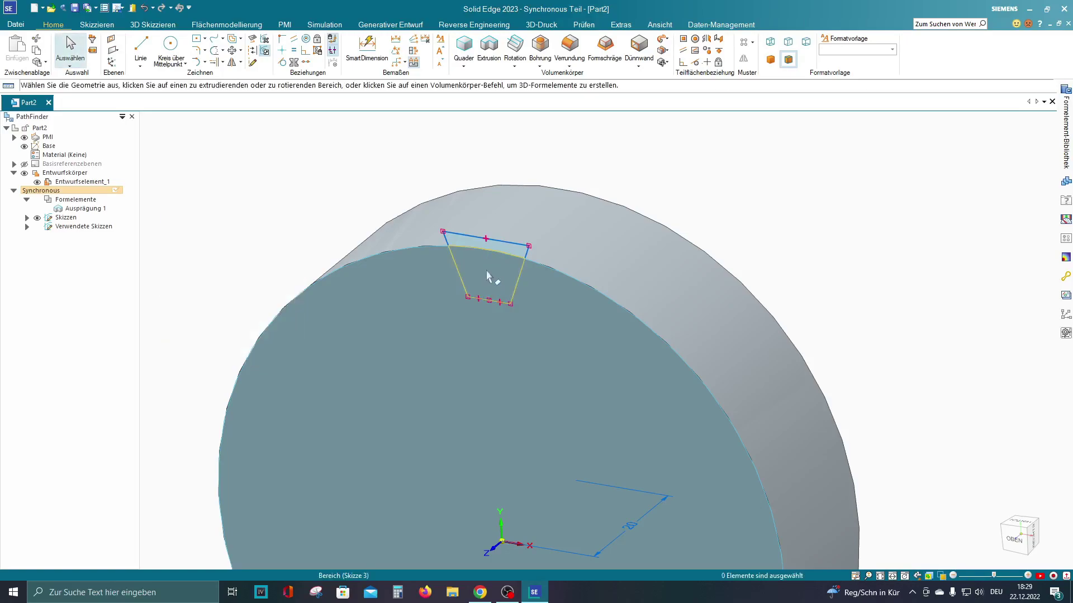
click(489, 282)
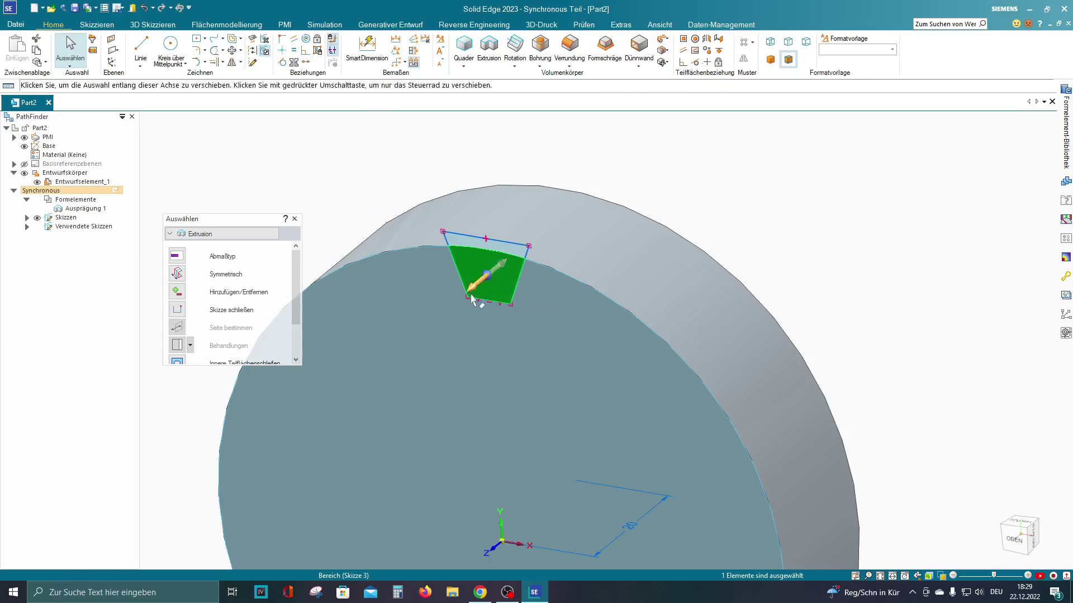
Extrude-cut the trapezoid region through the disc's rim.
click(501, 272)
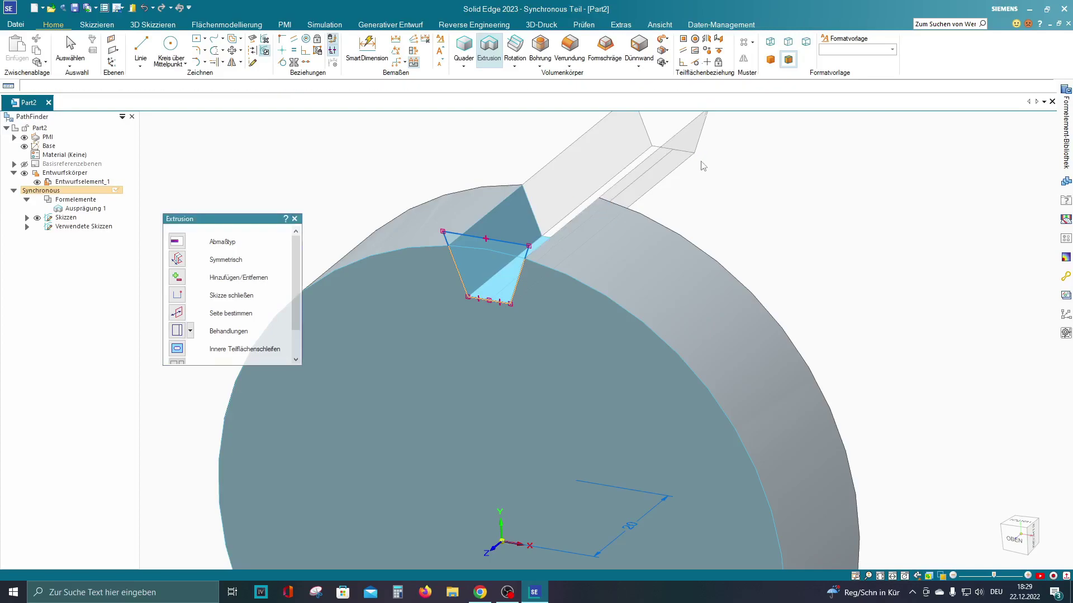
click(703, 165)
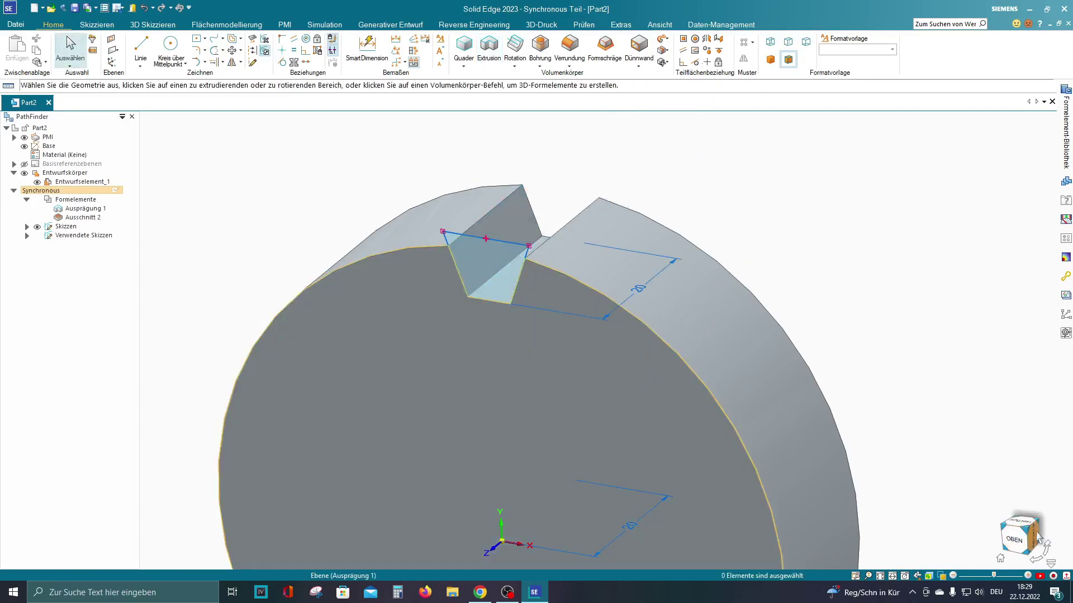
In top view, sketch a smaller circle centred on the origin on the disc's face.
click(1020, 538)
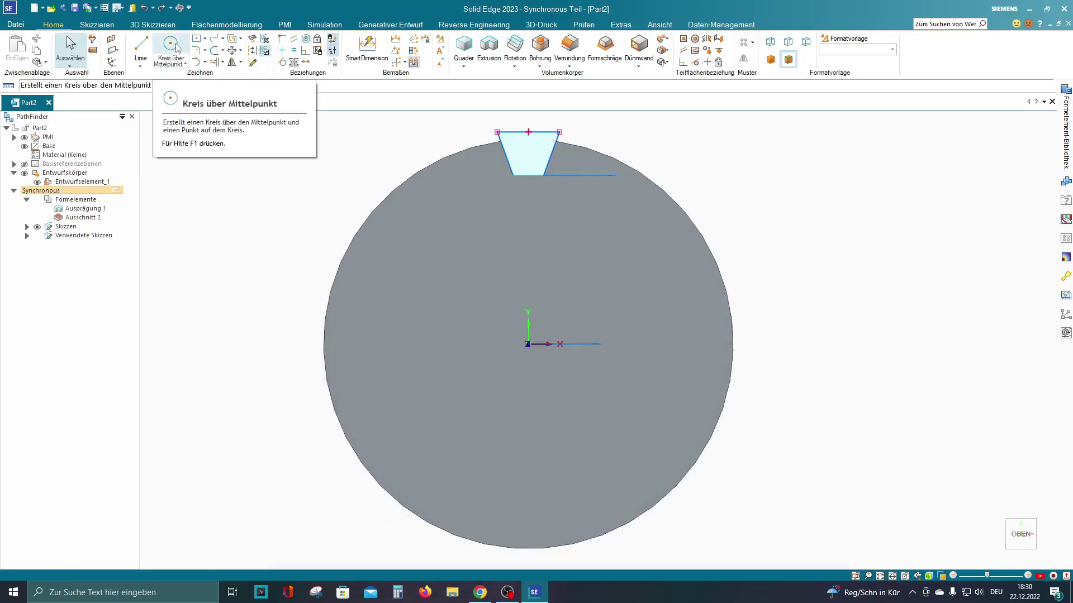
click(178, 48)
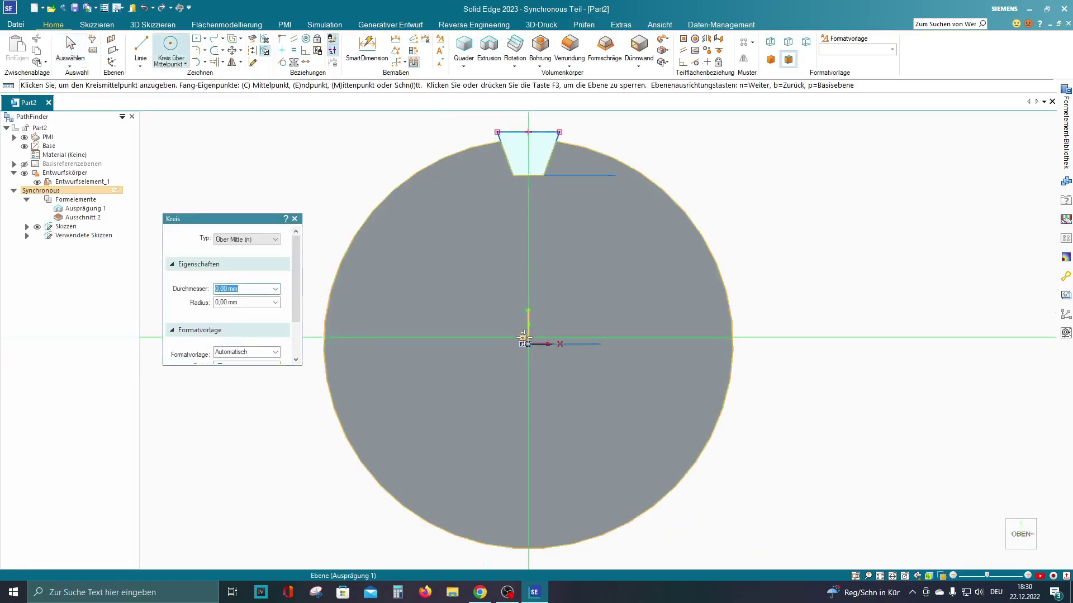
key(F3)
click(528, 344)
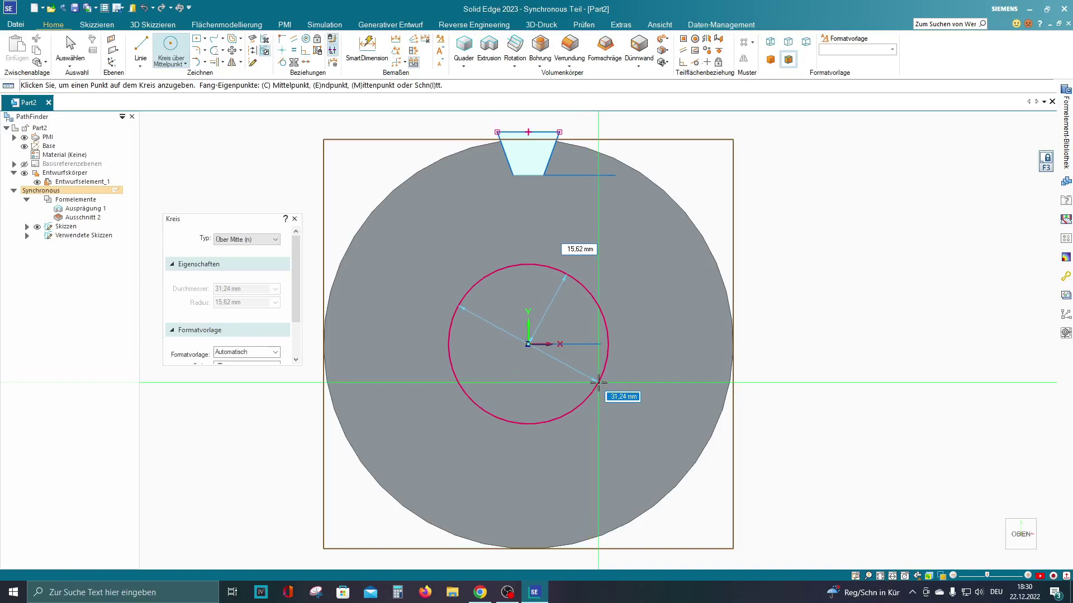
click(607, 384)
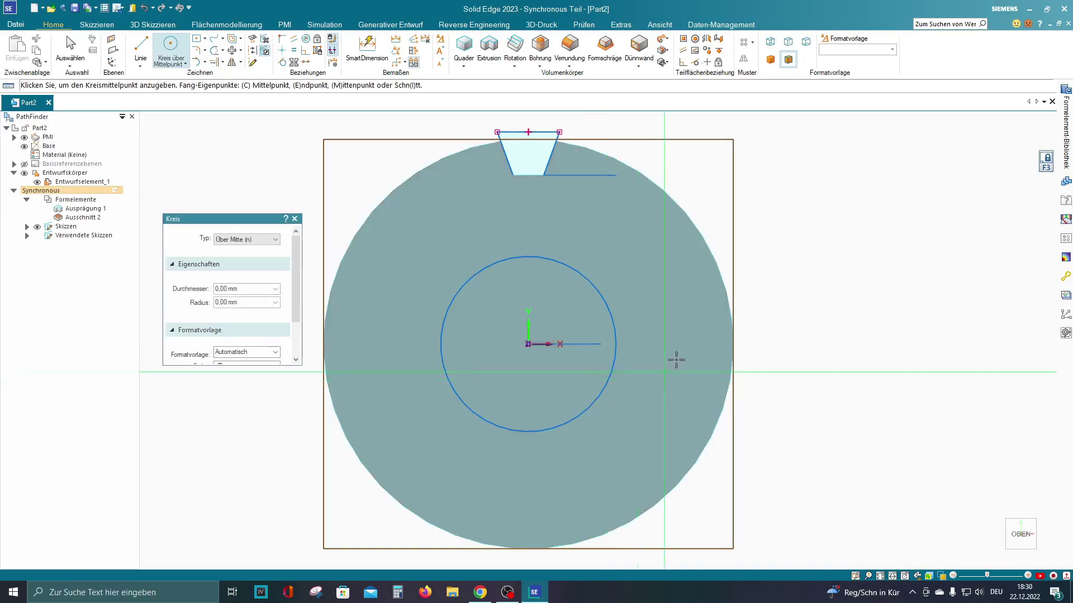
middle_drag(683, 312, 667, 257)
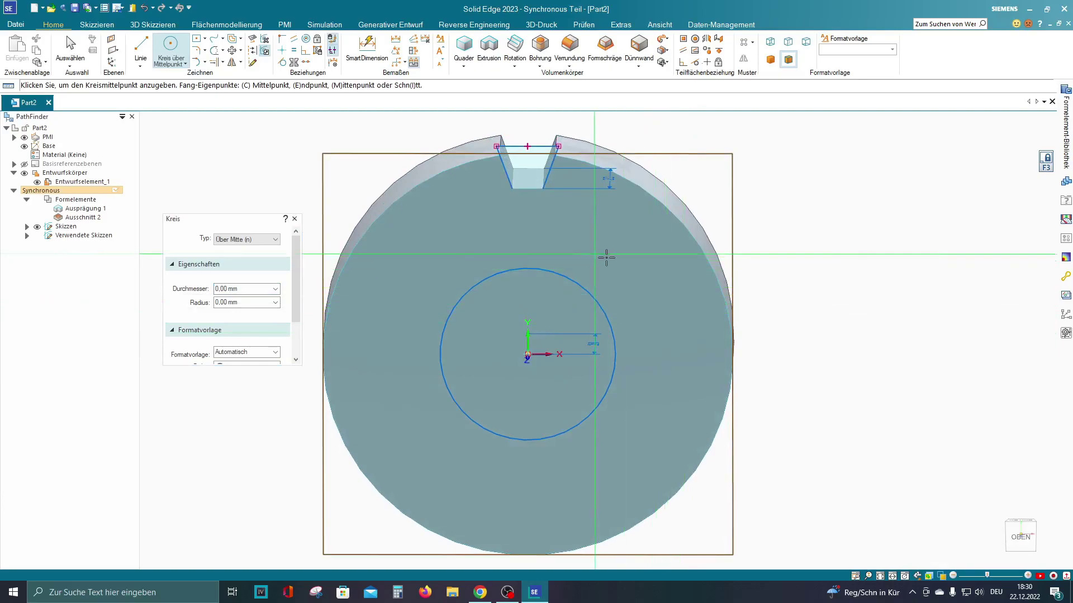
key(Escape)
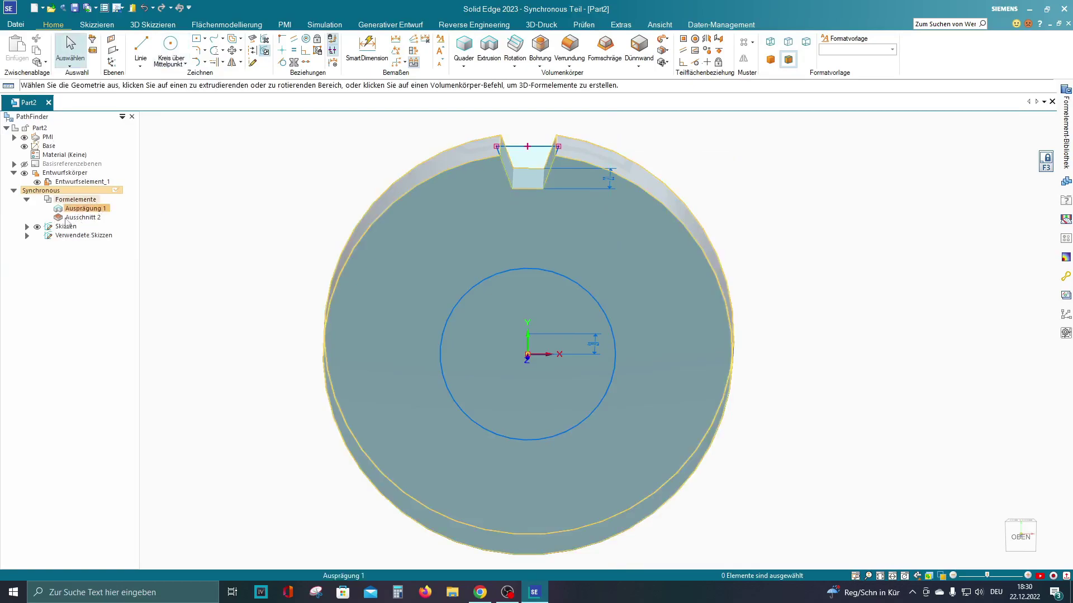
Select the notch cut Ausschnitt 2 in PathFinder as the feature to pattern.
click(83, 220)
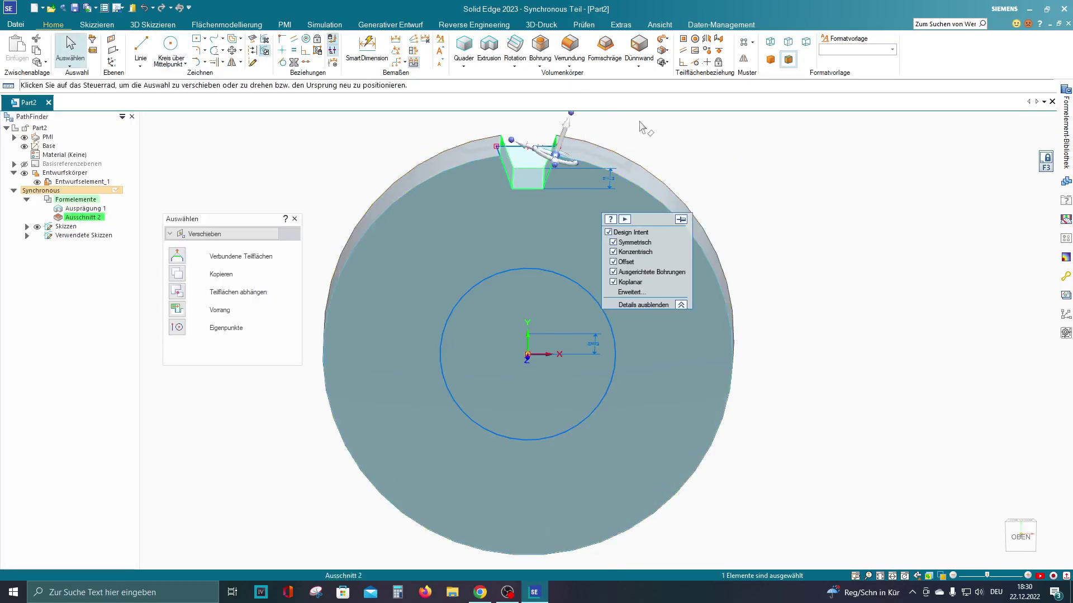
scroll(699, 176, down, 3)
scroll(705, 184, up, 1)
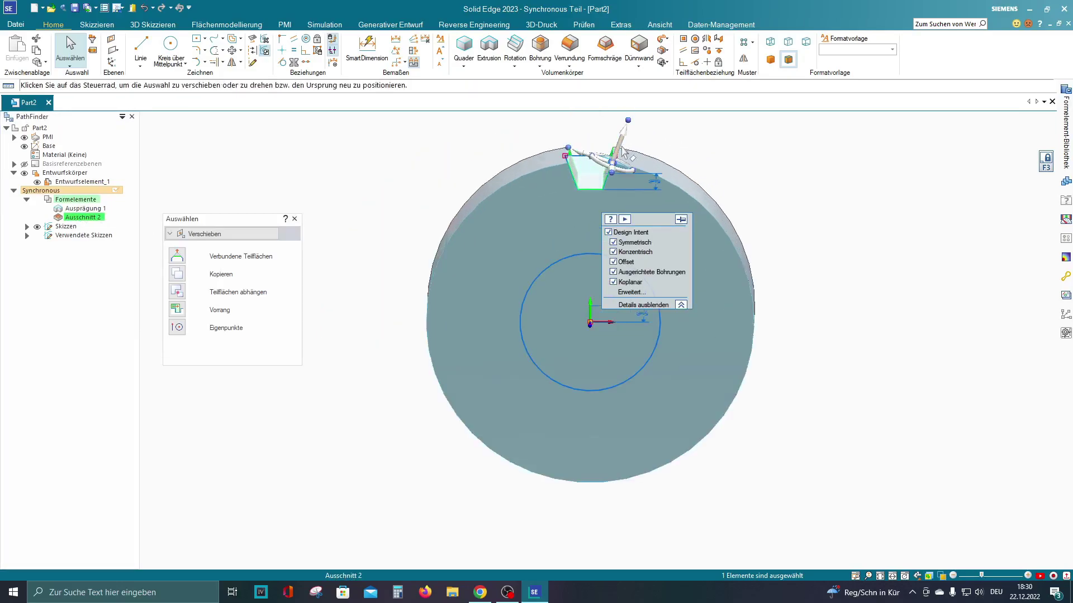
scroll(667, 194, up, 2)
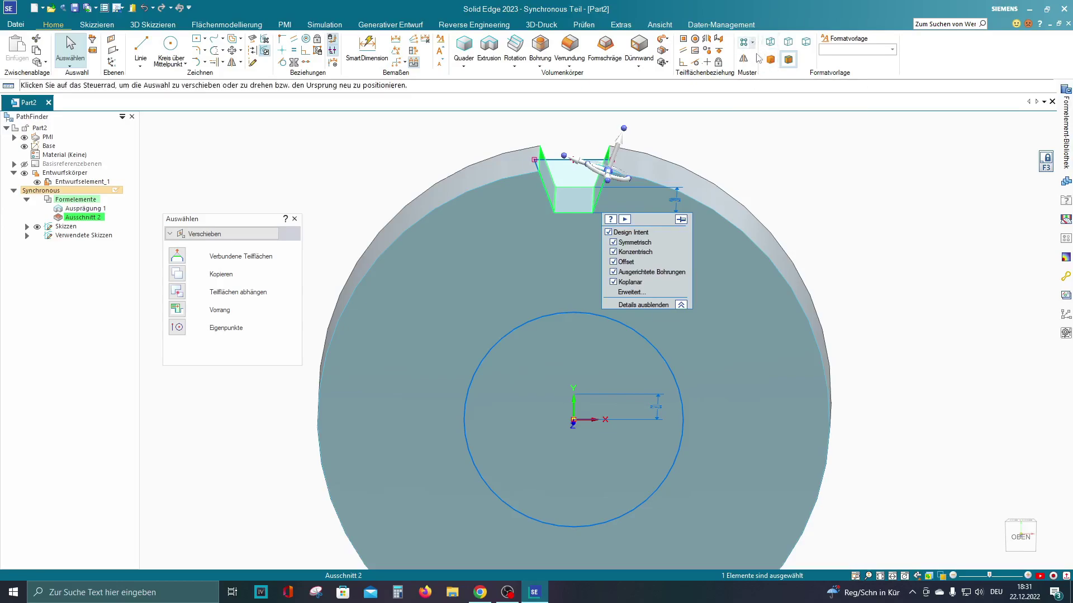
click(755, 59)
Pattern the notch circularly around the centre circle with a count of 16.
click(767, 67)
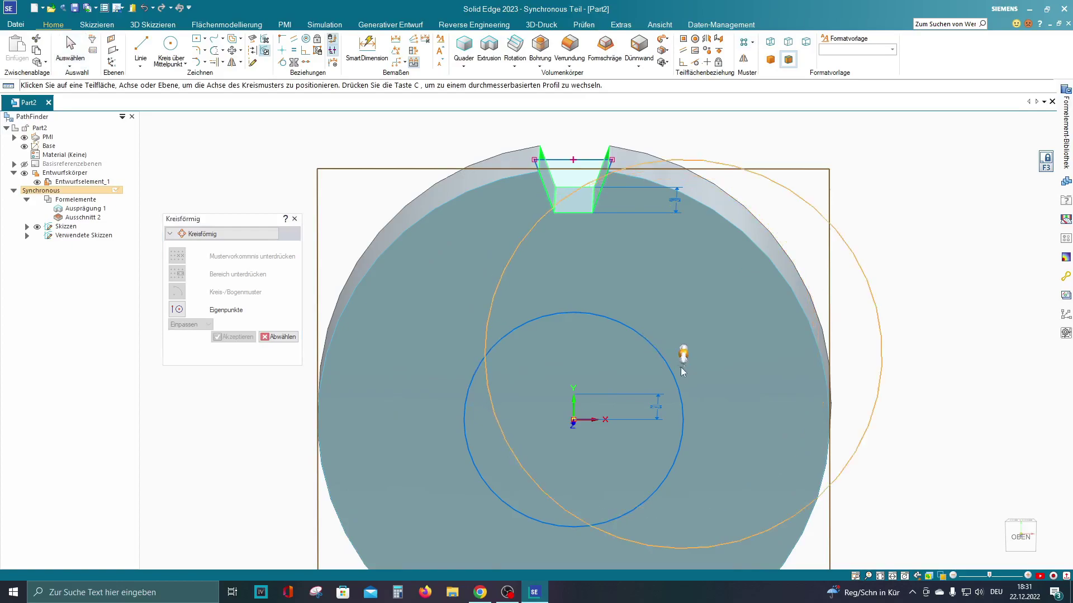
middle_drag(682, 371, 592, 328)
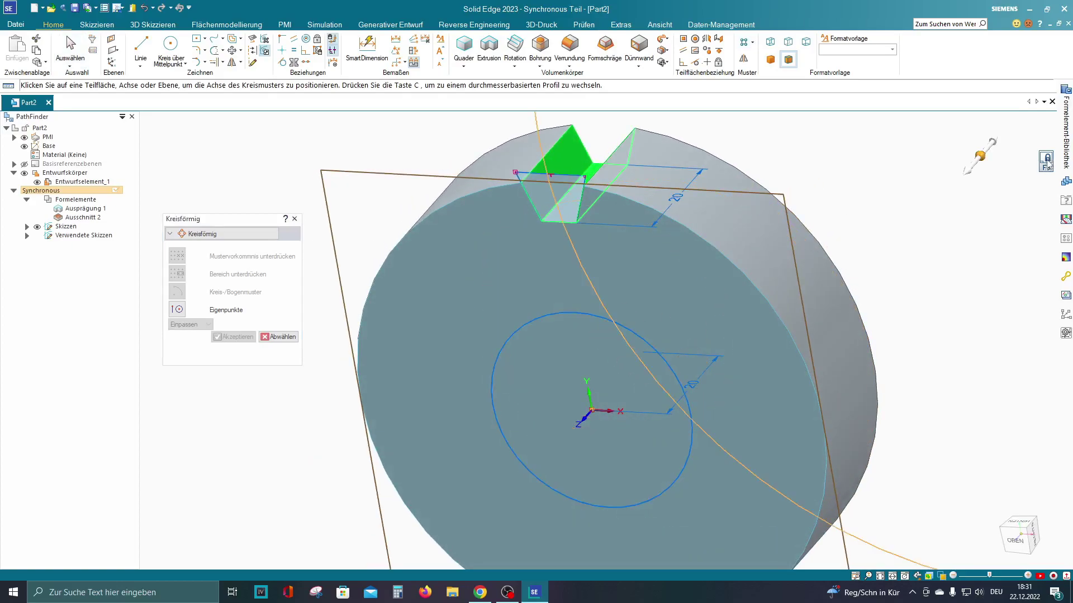
click(616, 324)
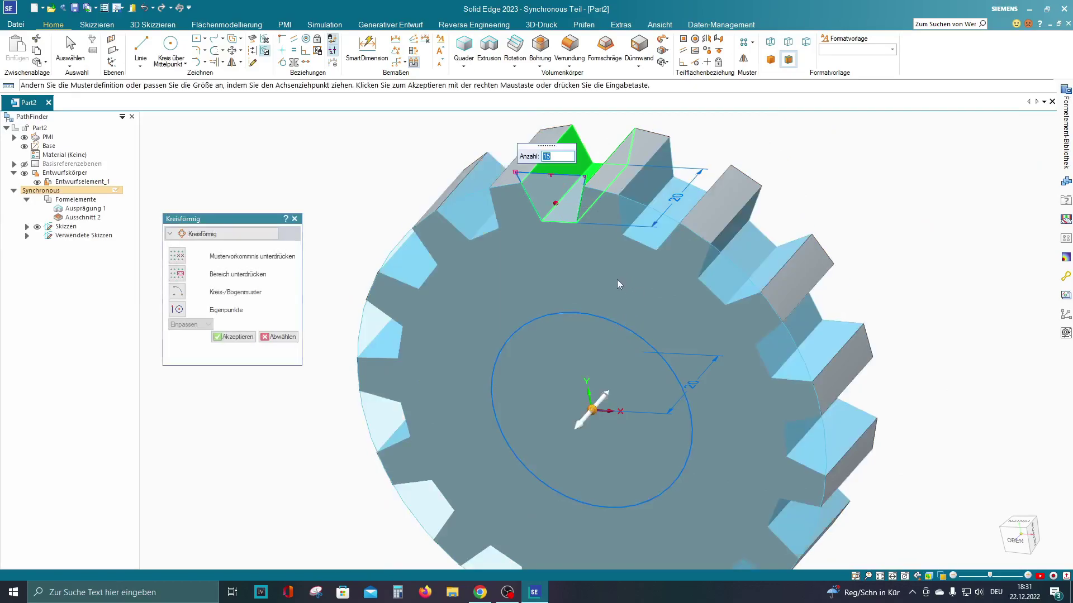
mouse_move(617, 279)
middle_down()
mouse_move(661, 250)
mouse_move(614, 213)
middle_up()
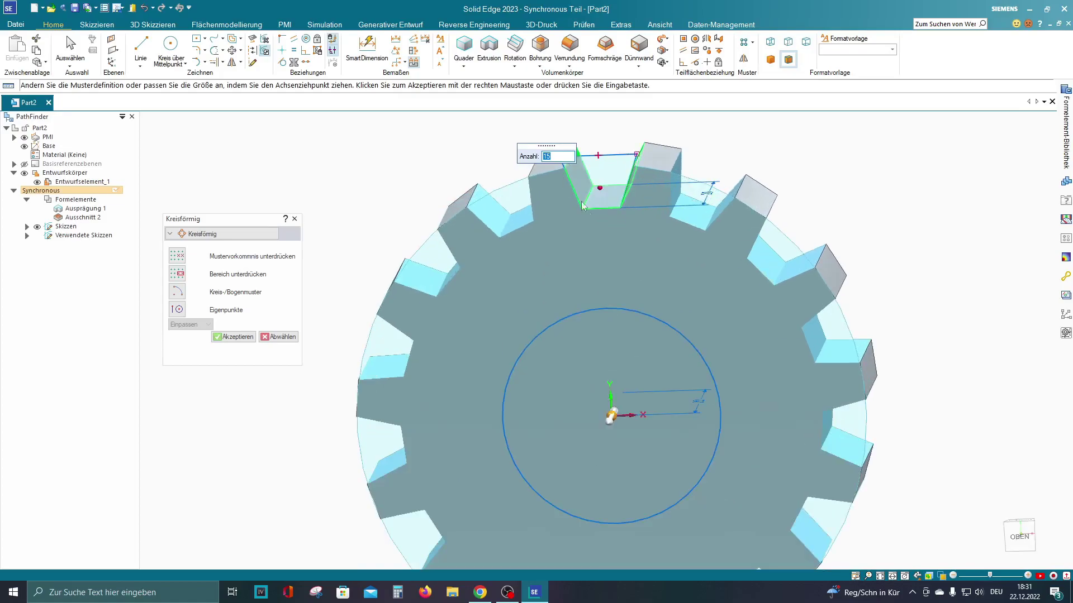
scroll(583, 206, down, 2)
text(16)
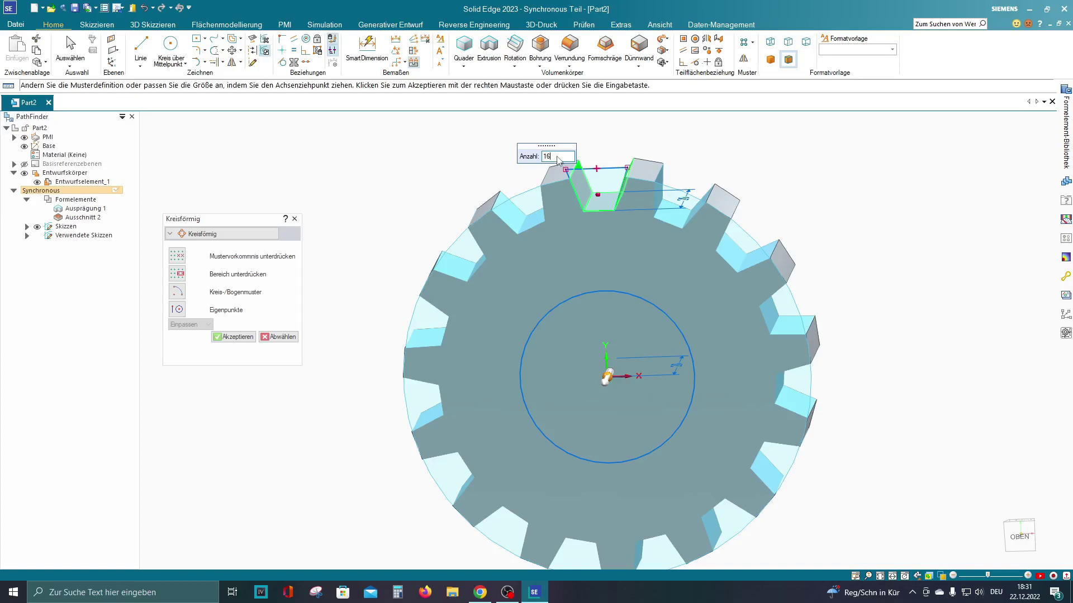
Accept the 16-notch circular pattern as Muster 2 and view the gear from the top.
key(Return)
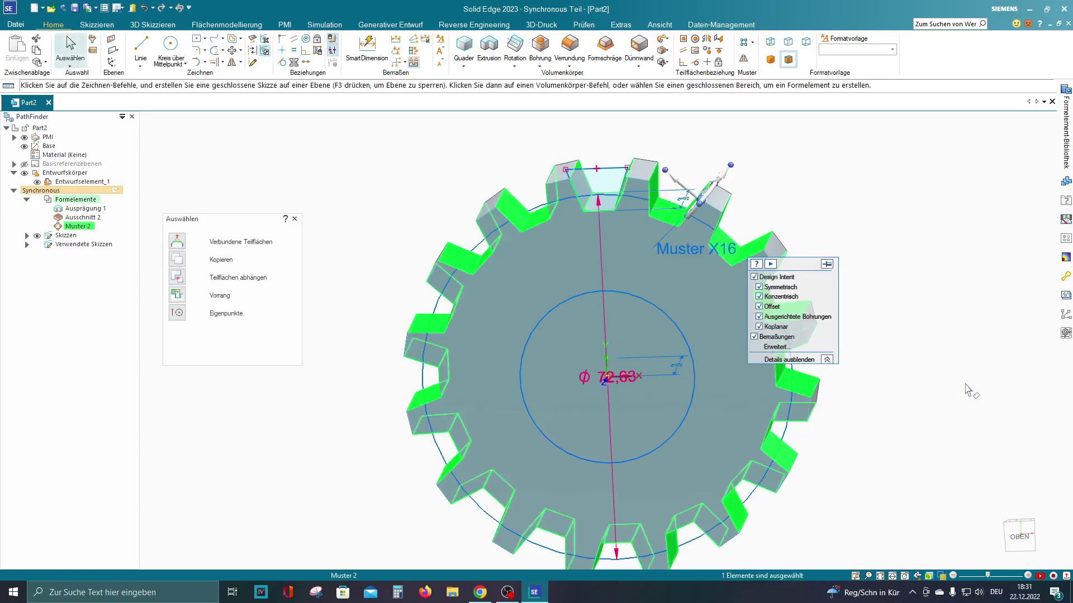
click(1019, 536)
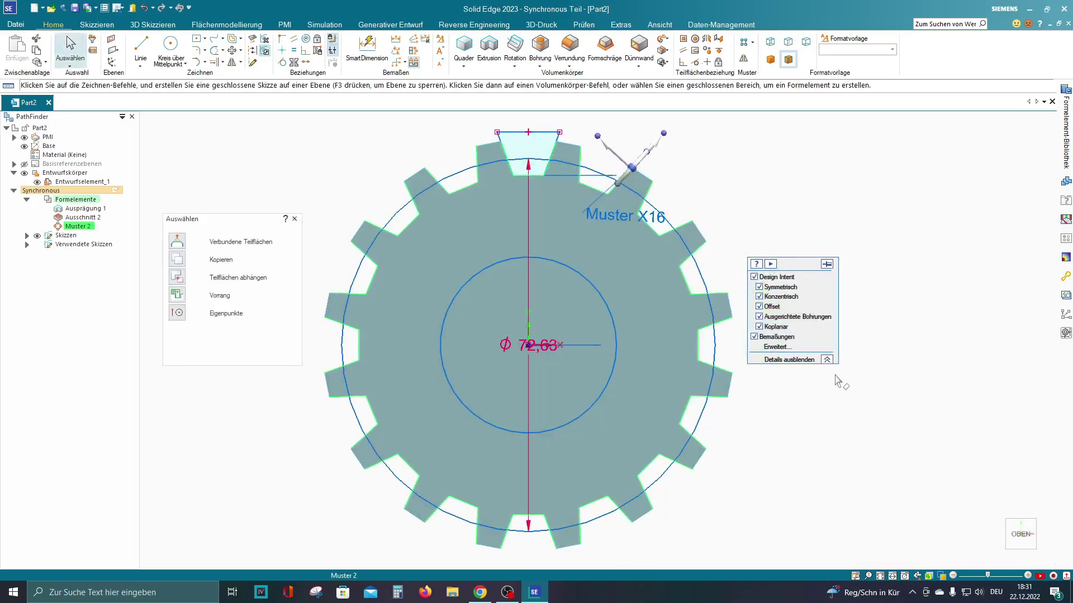
key(Escape)
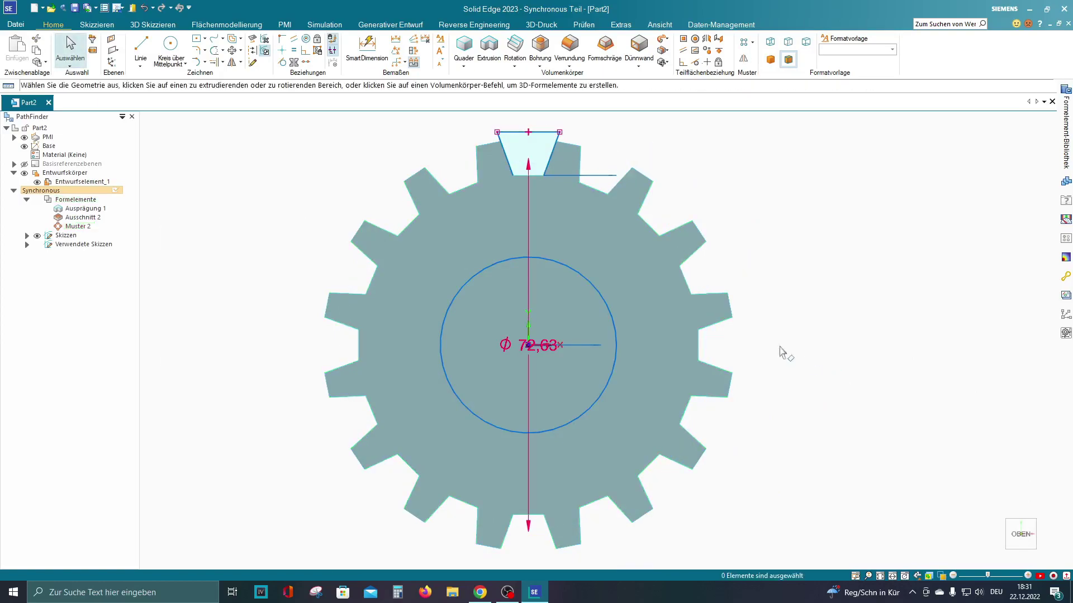